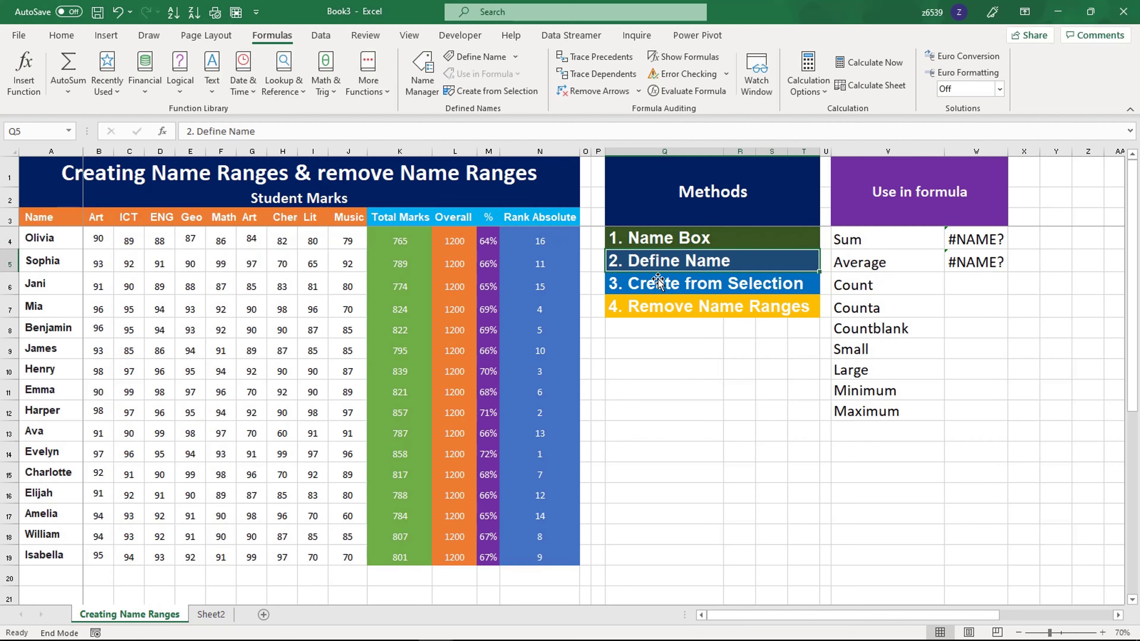
left_click(657, 288)
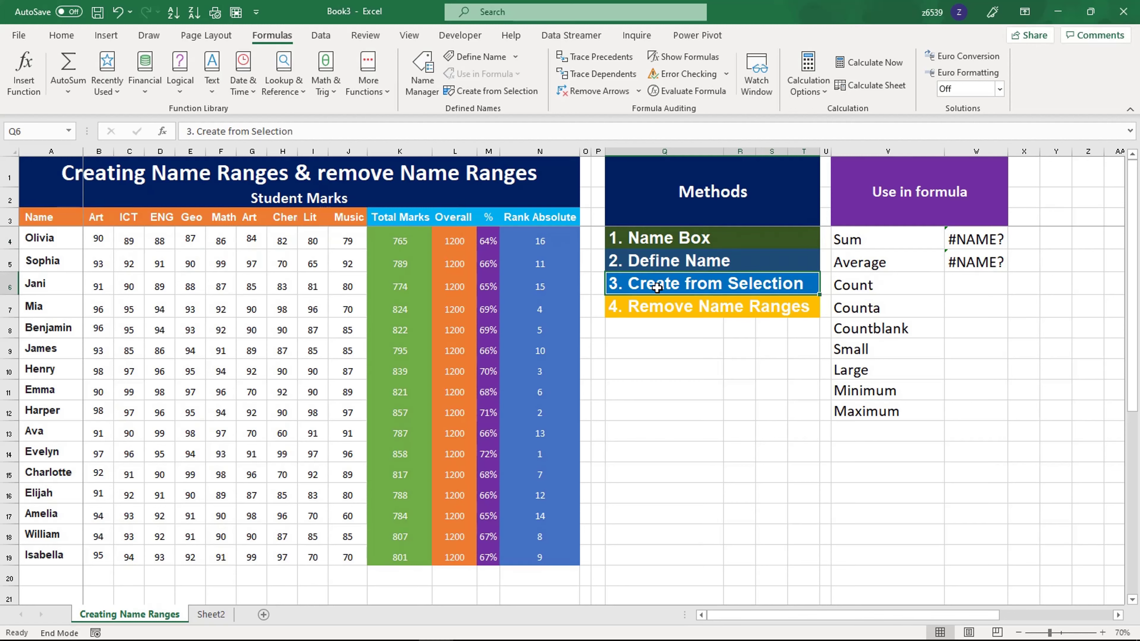
left_click(663, 311)
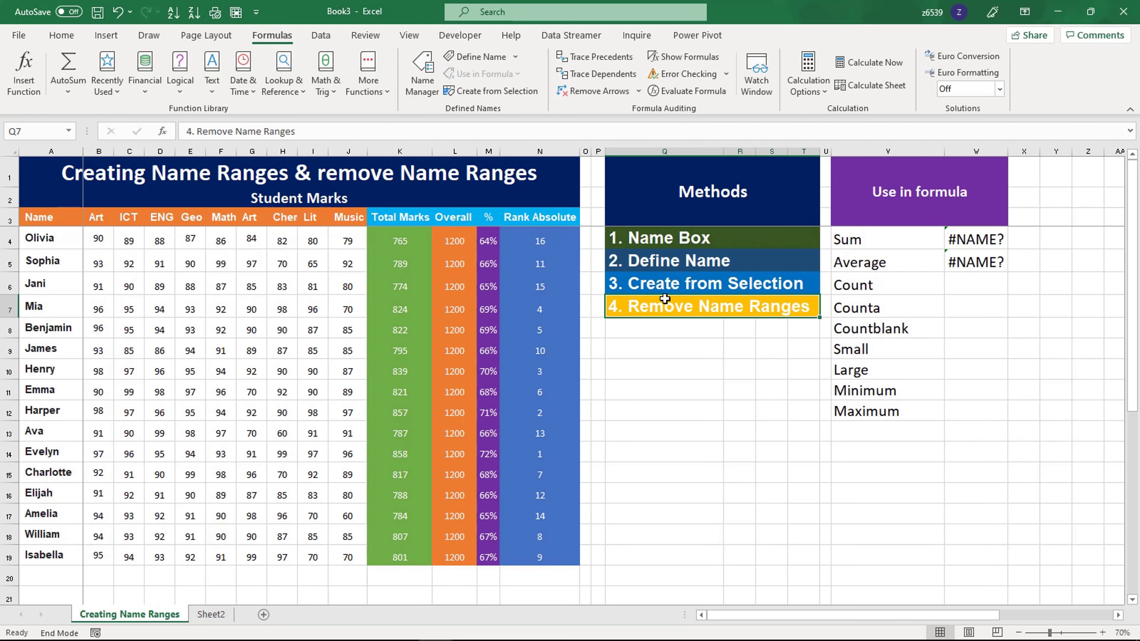
left_click(148, 355)
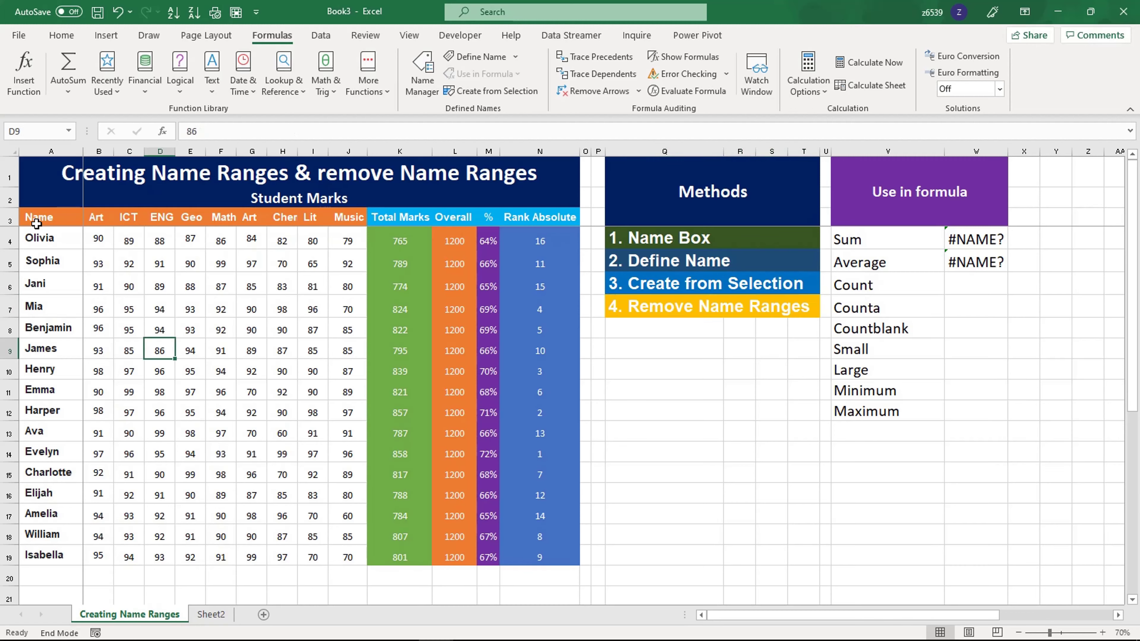
Step: Name the student name cells A4:A19 "student" using the Name Box, and reselect the range to check its name
left_click(32, 223)
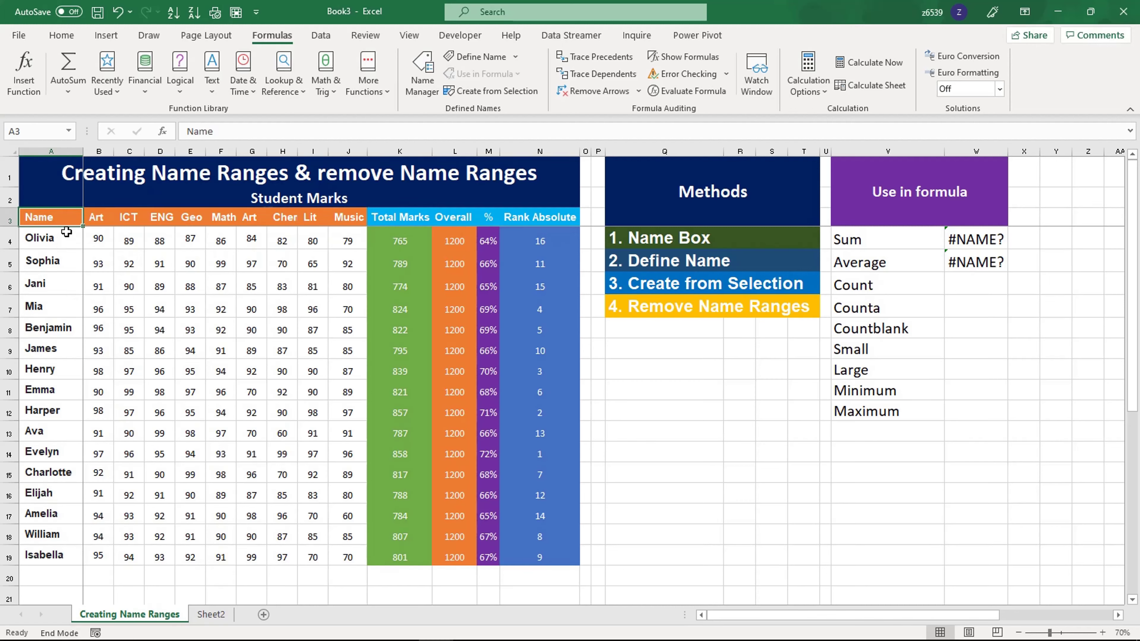
left_click_drag(59, 240, 36, 555)
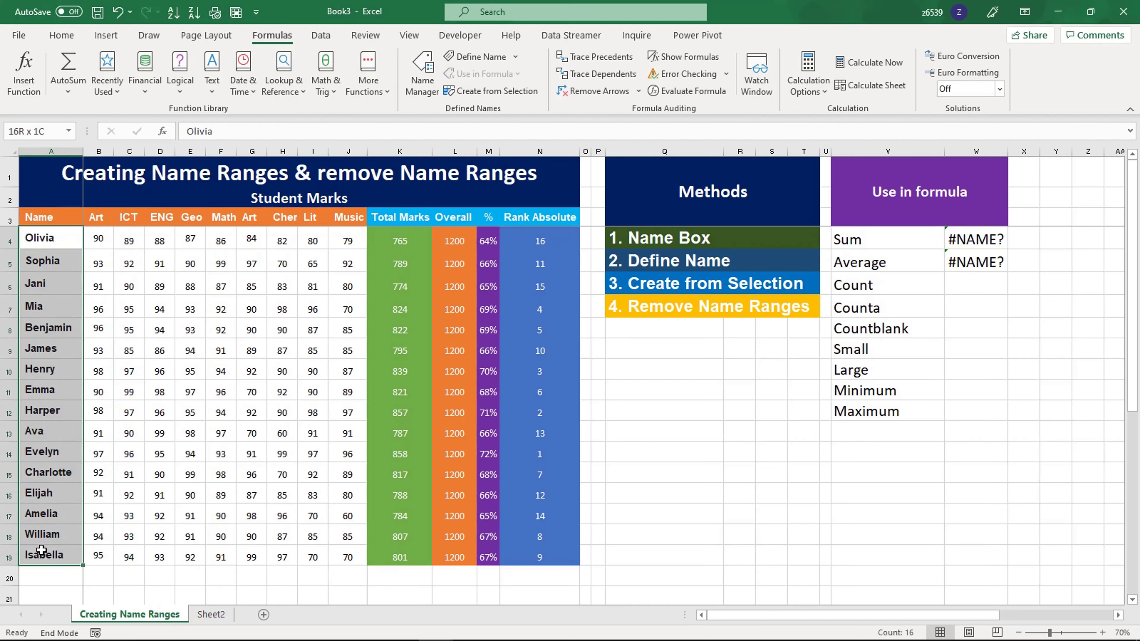
left_click(28, 129)
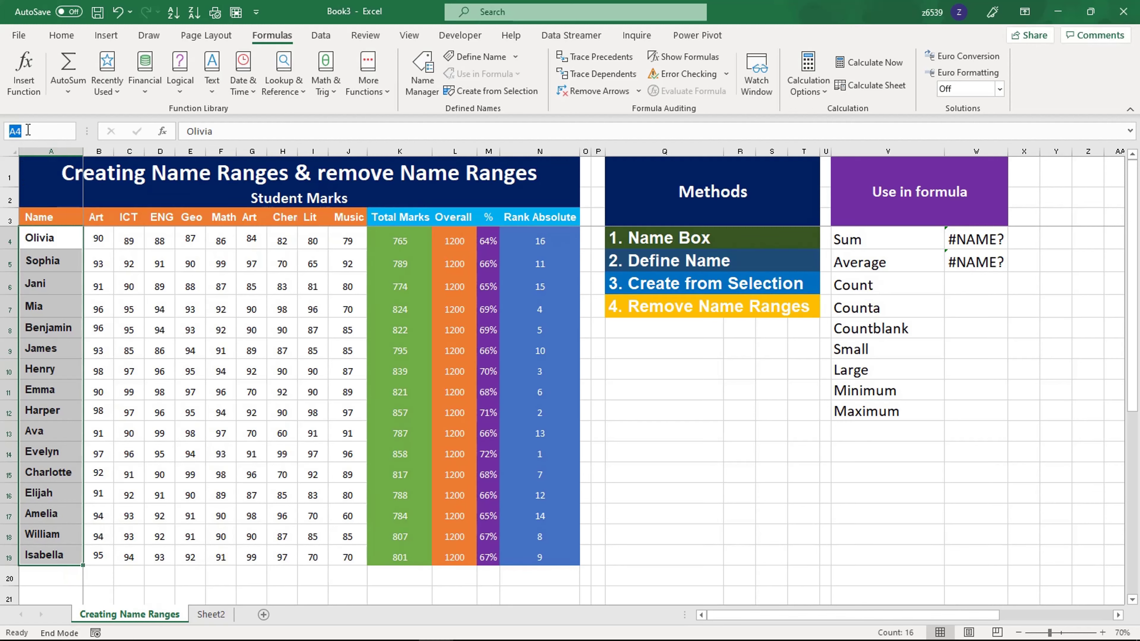
type("student")
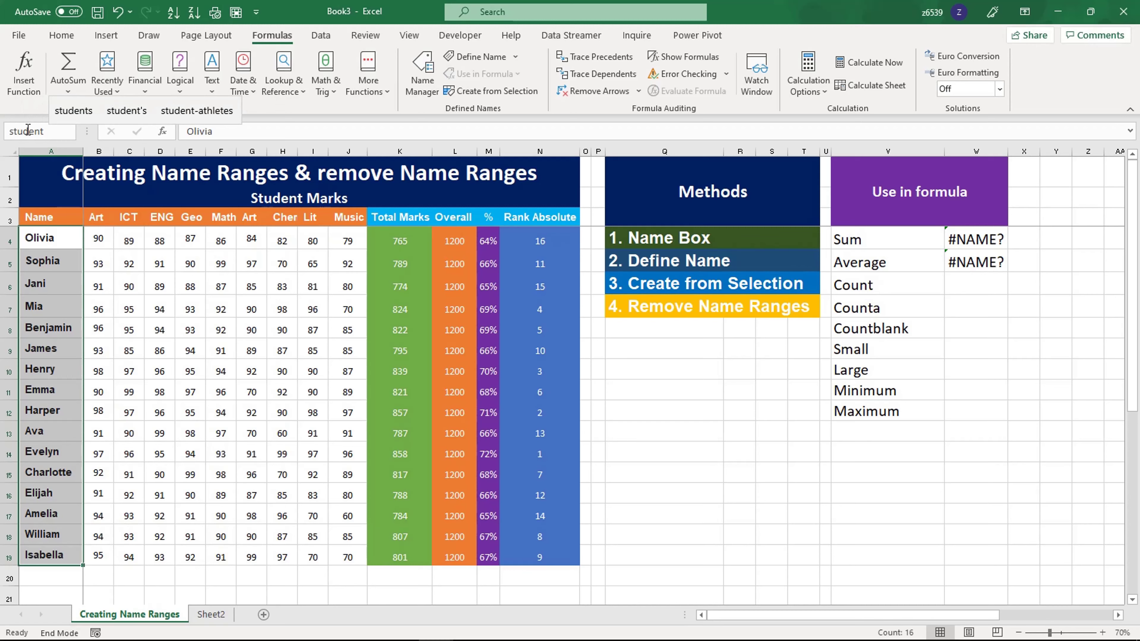
key("Return")
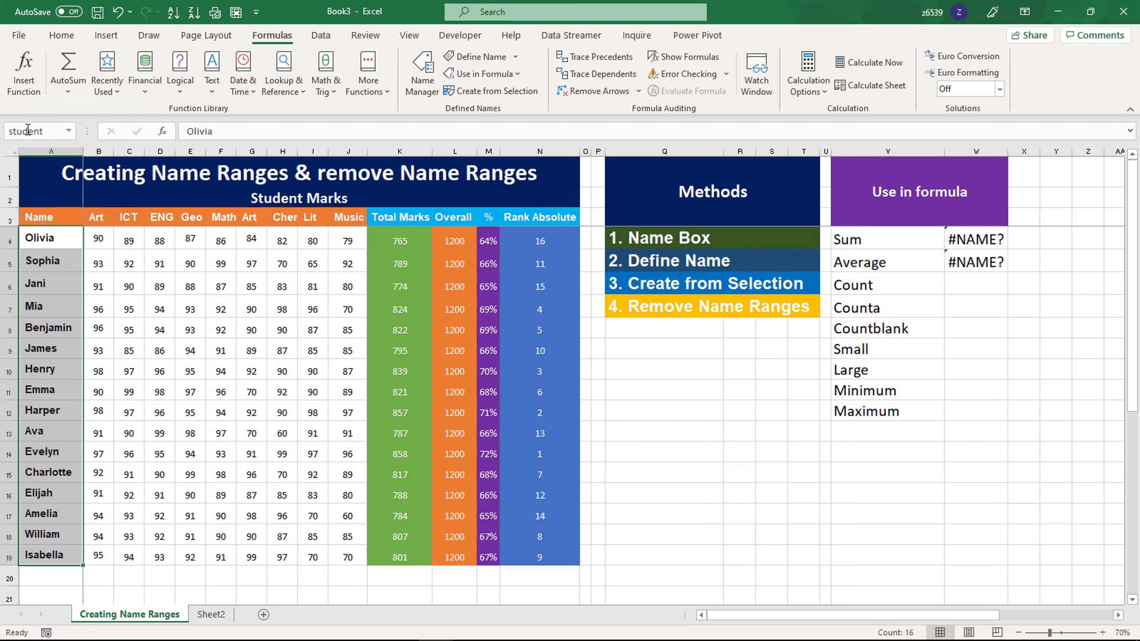
left_click(40, 242)
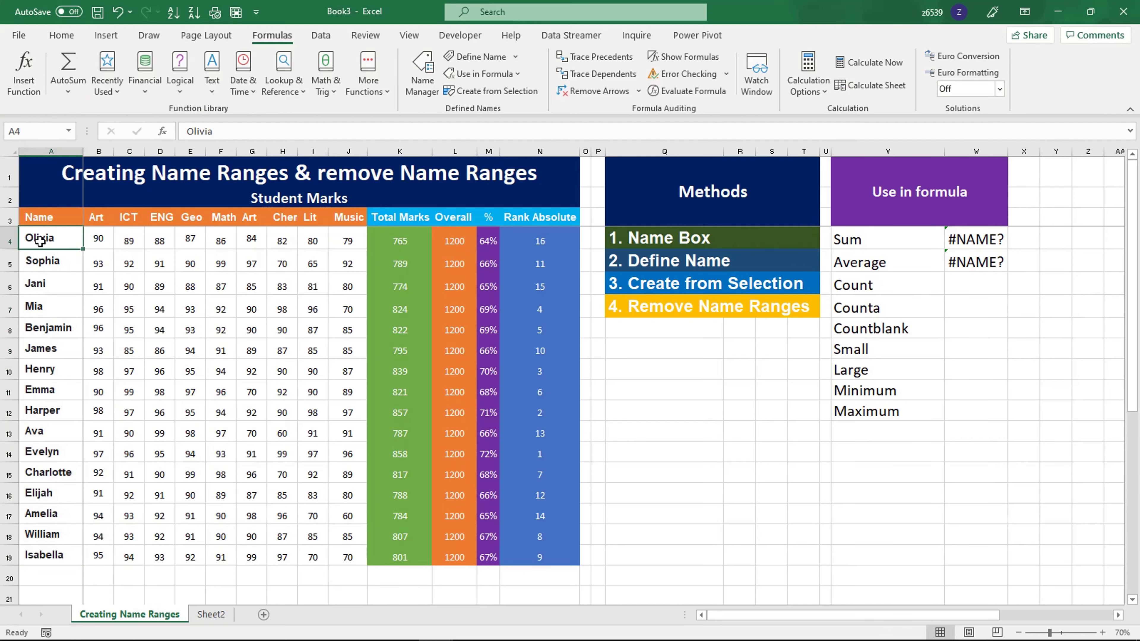
left_click_drag(41, 253, 45, 548)
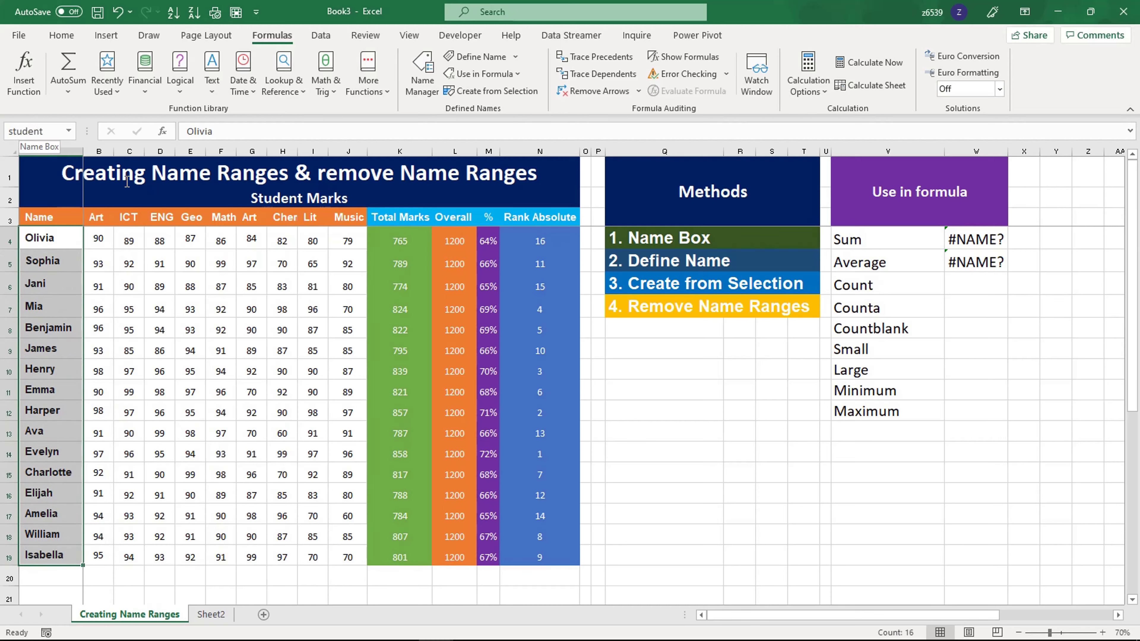
Step: Clear the Sum and Average formulas from cells W4:W5
left_click_drag(974, 240, 971, 272)
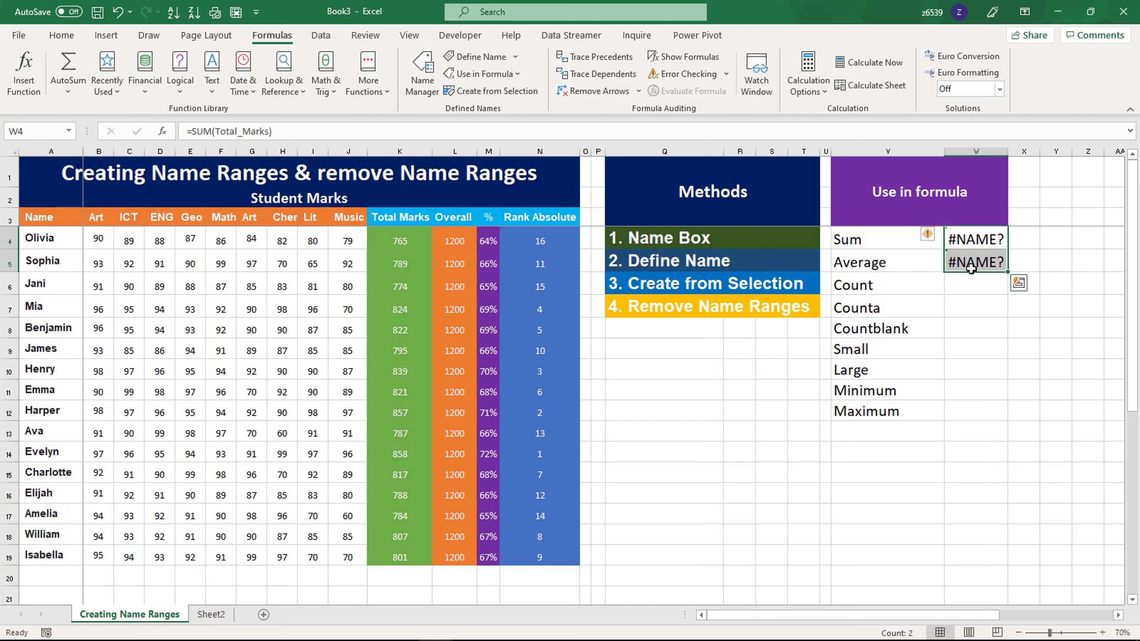
key("Delete")
left_click(539, 412)
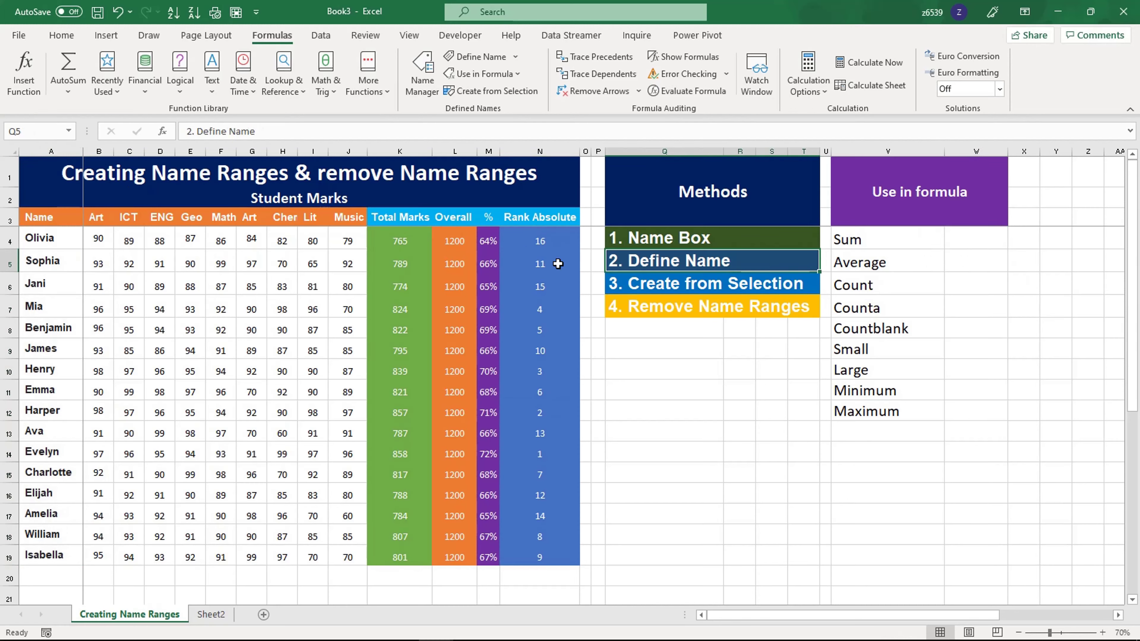
Step: Define the workbook-scoped name Rank_Absolute for the rank values N4:N19, and reselect the range to check its name
left_click_drag(546, 245, 541, 559)
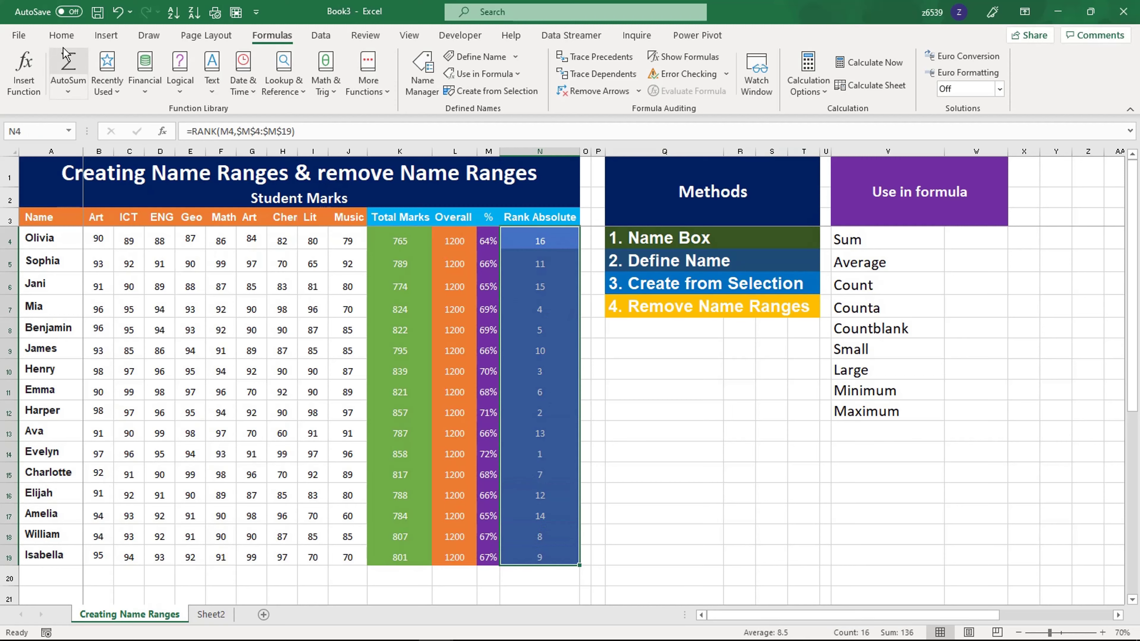
left_click(63, 36)
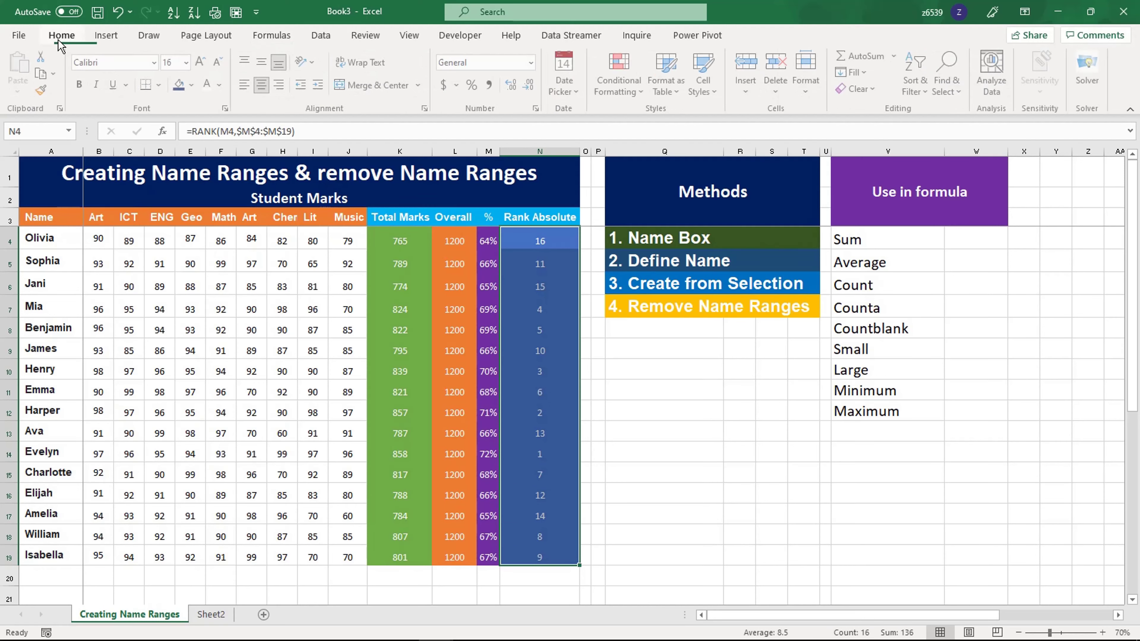
left_click(277, 35)
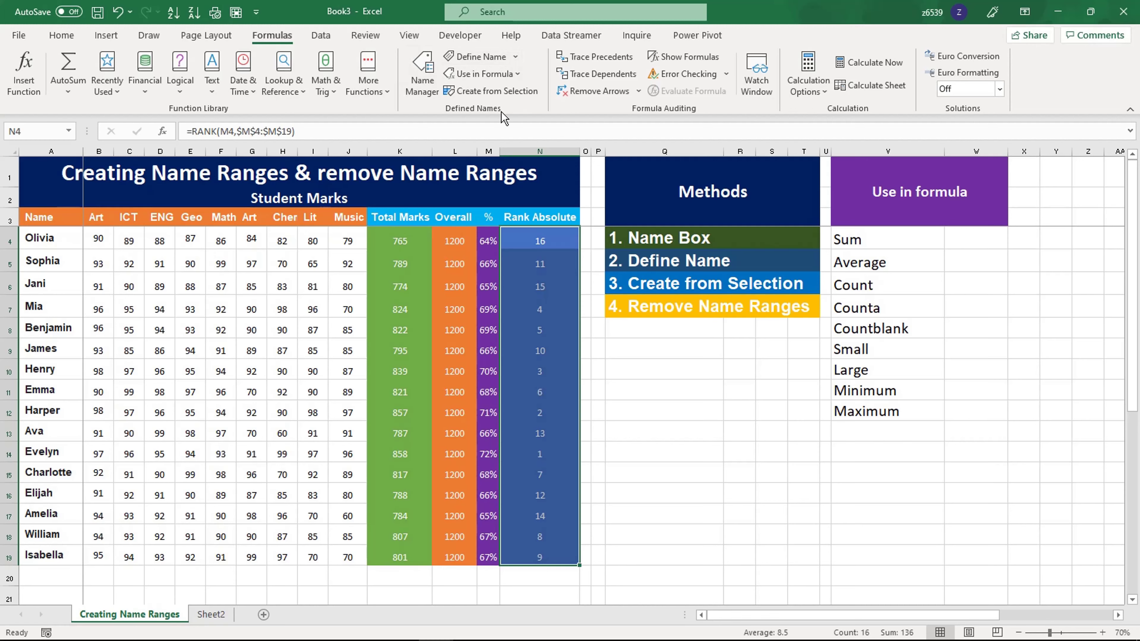
left_click(480, 59)
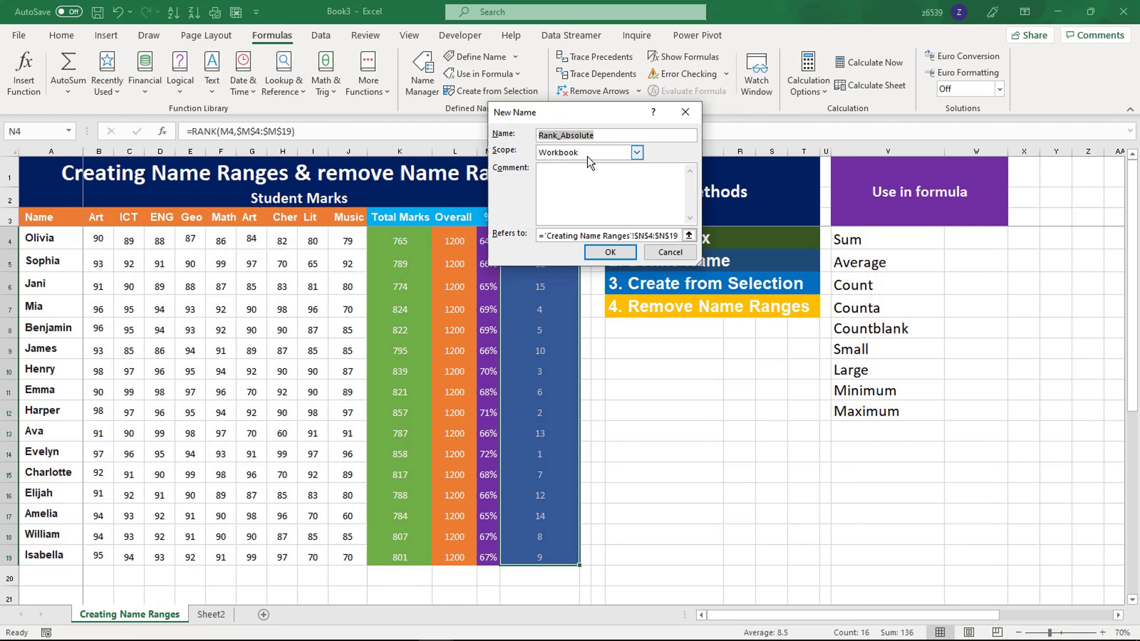
left_click(610, 253)
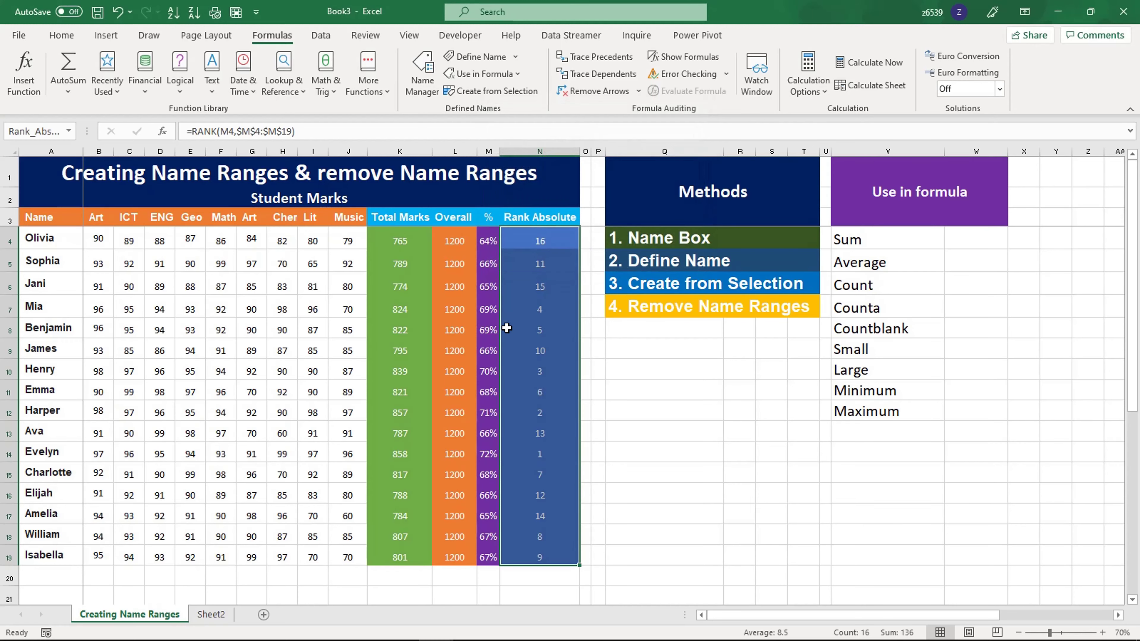
left_click(506, 329)
left_click_drag(537, 242, 509, 557)
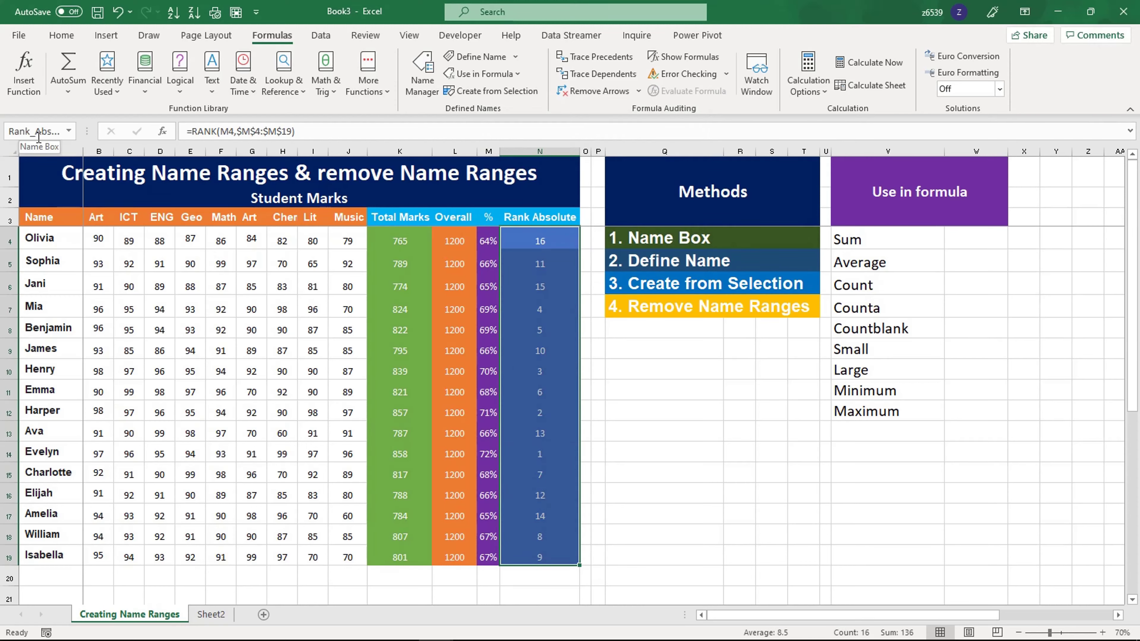
left_click(539, 313)
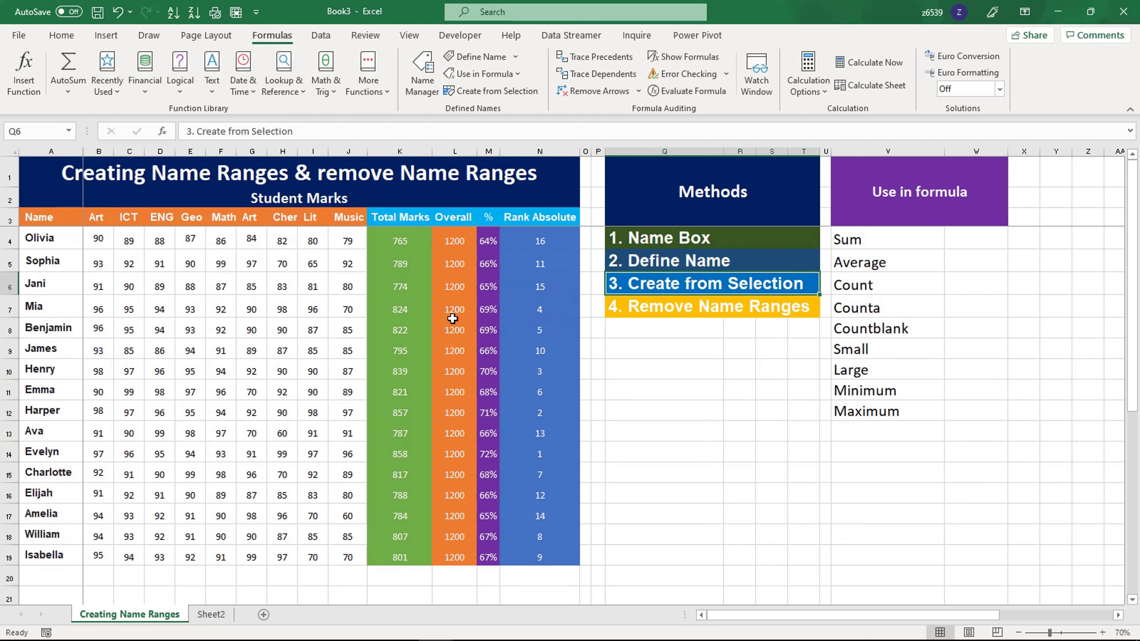
Step: Create named ranges from the selection B3:M19, from the Art to the % column, using the top row as names
left_click(94, 217)
left_click_drag(94, 217, 481, 559)
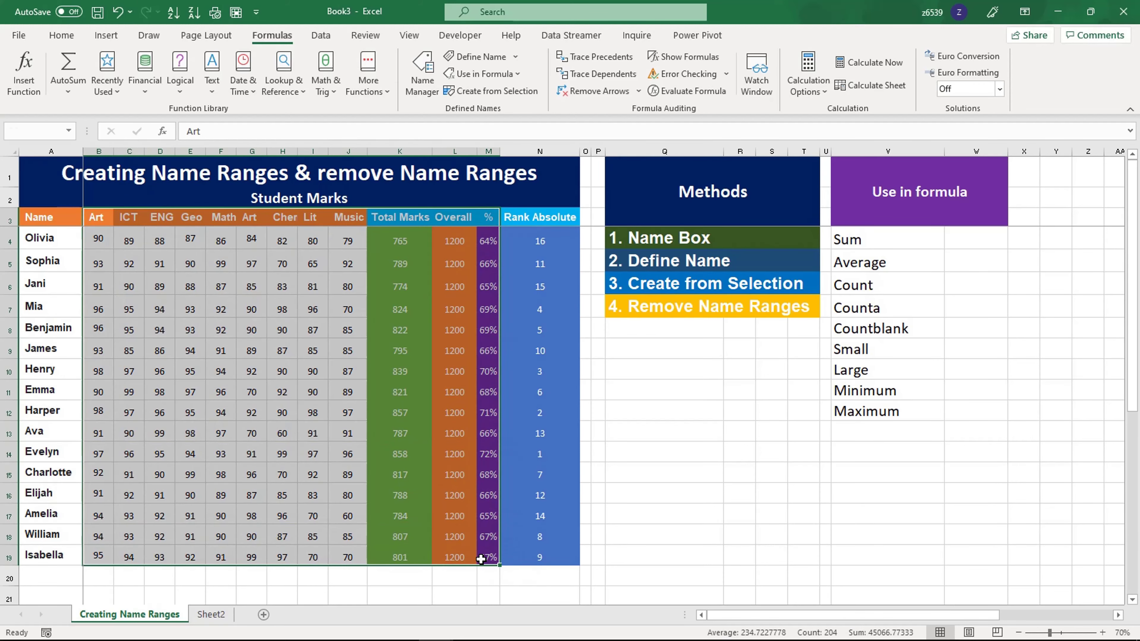
left_click(492, 93)
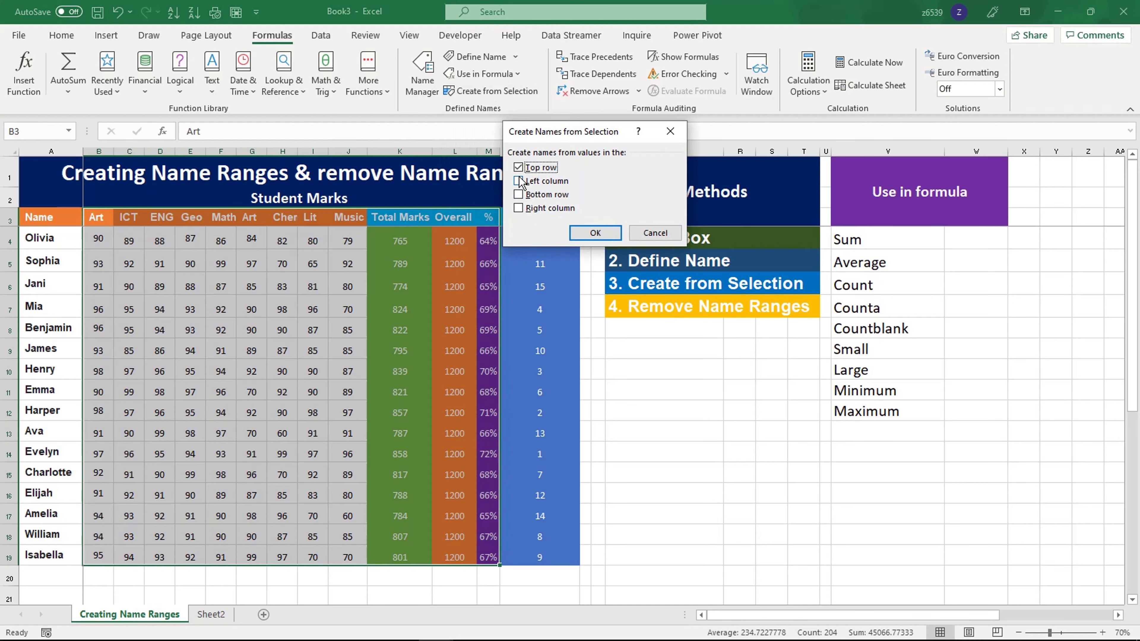
left_click(603, 235)
left_click(516, 367)
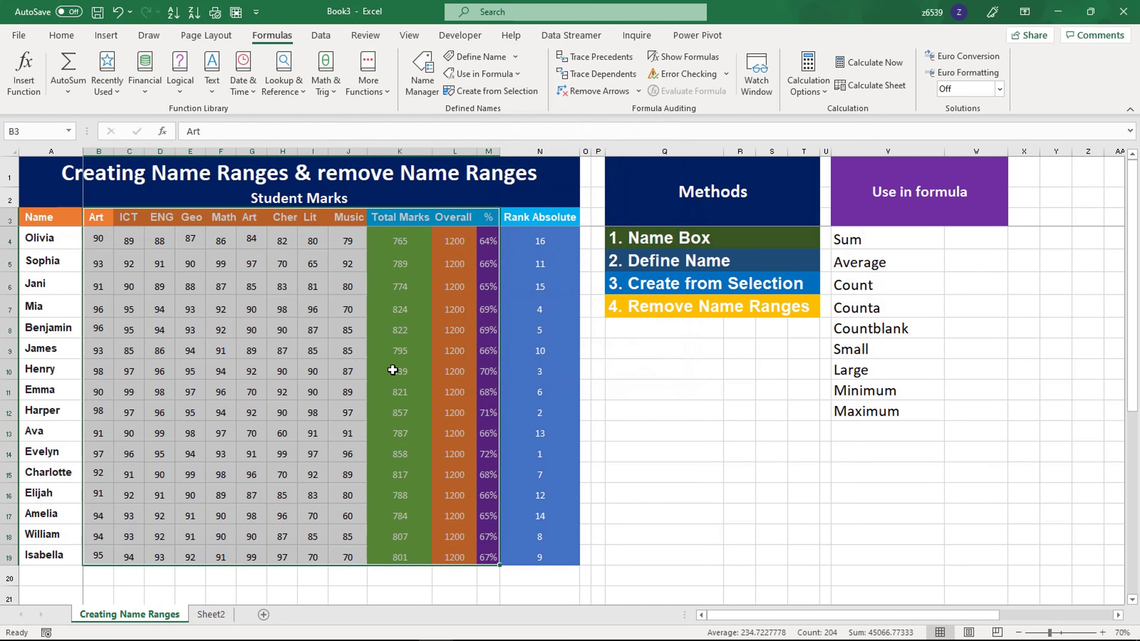
left_click(323, 345)
left_click(160, 264)
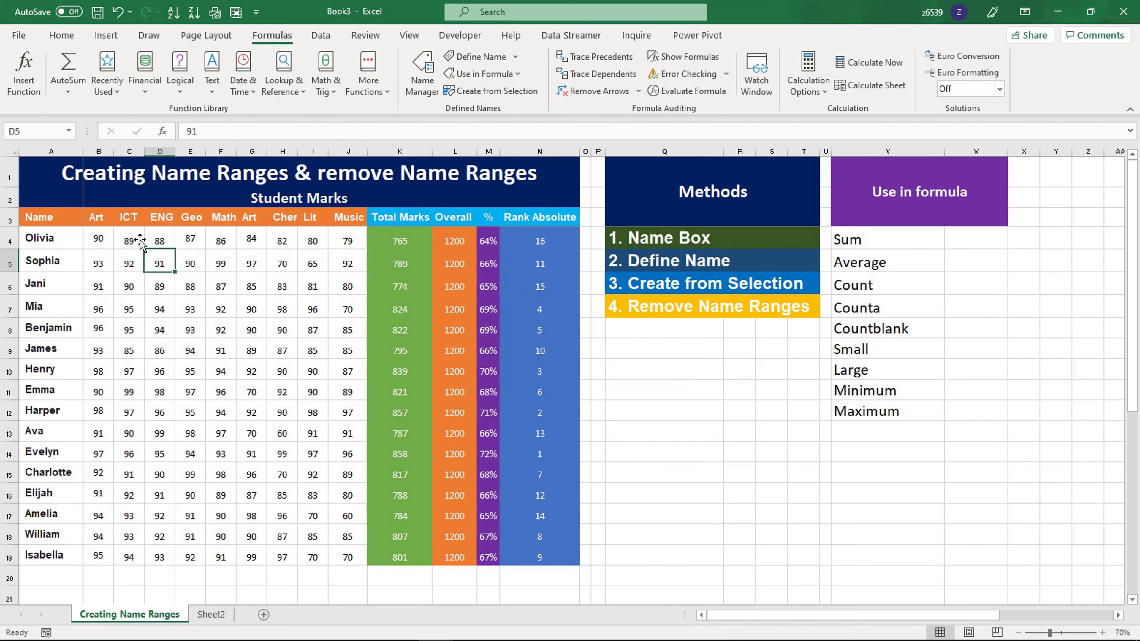
left_click(109, 219)
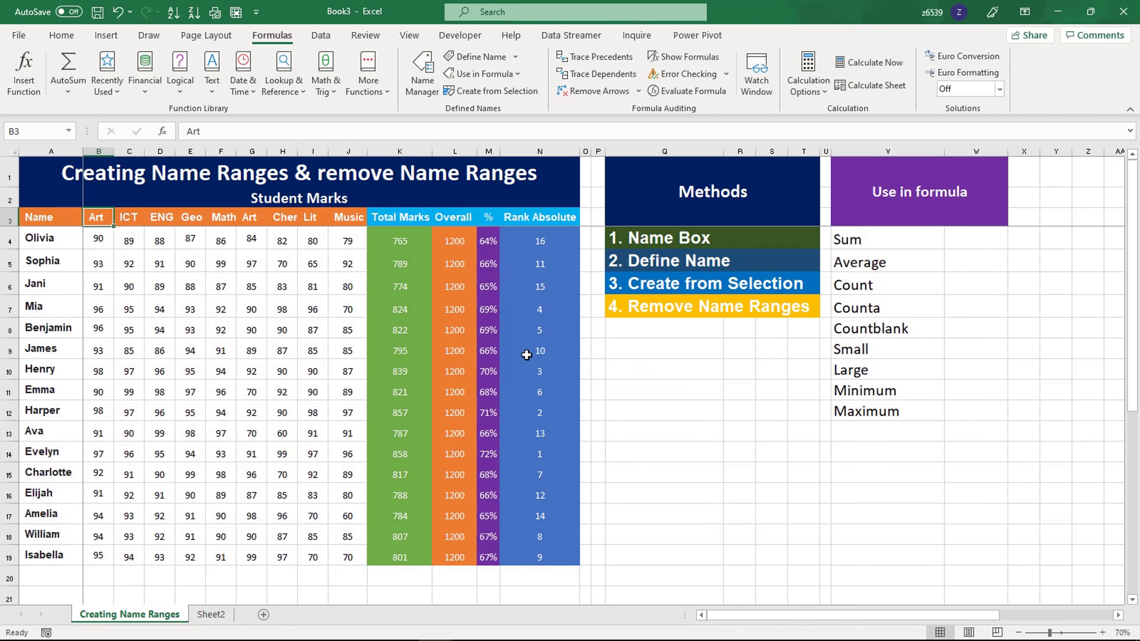
Step: Enter a SUM formula of the named range Total_Marks in cell W4, and reselect the cell to review the formula
left_click(956, 241)
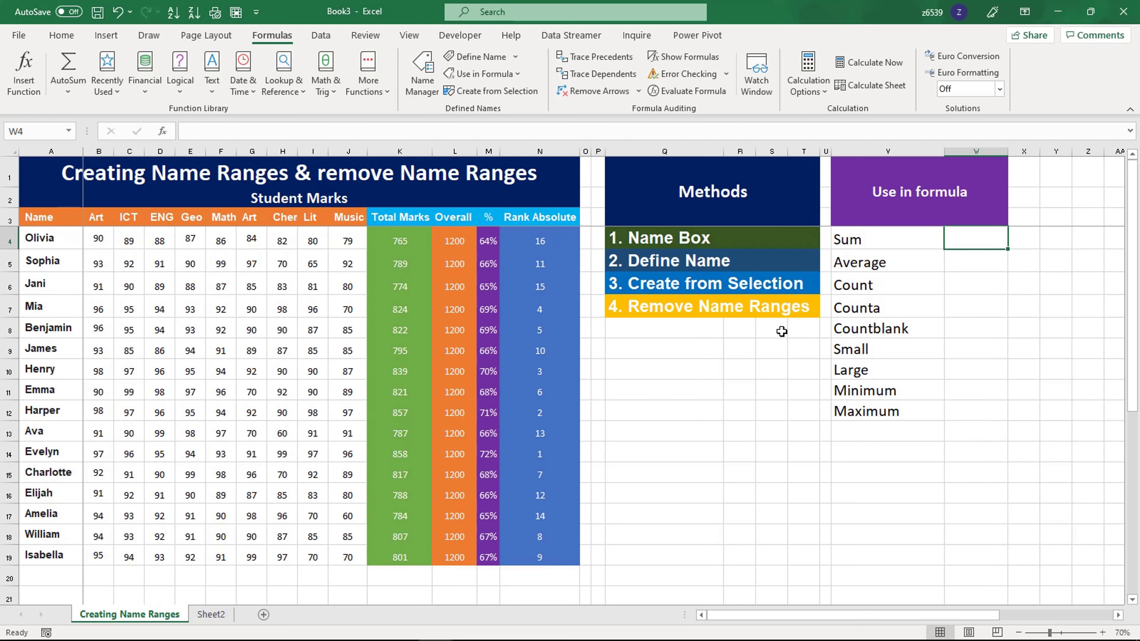
type("=sum")
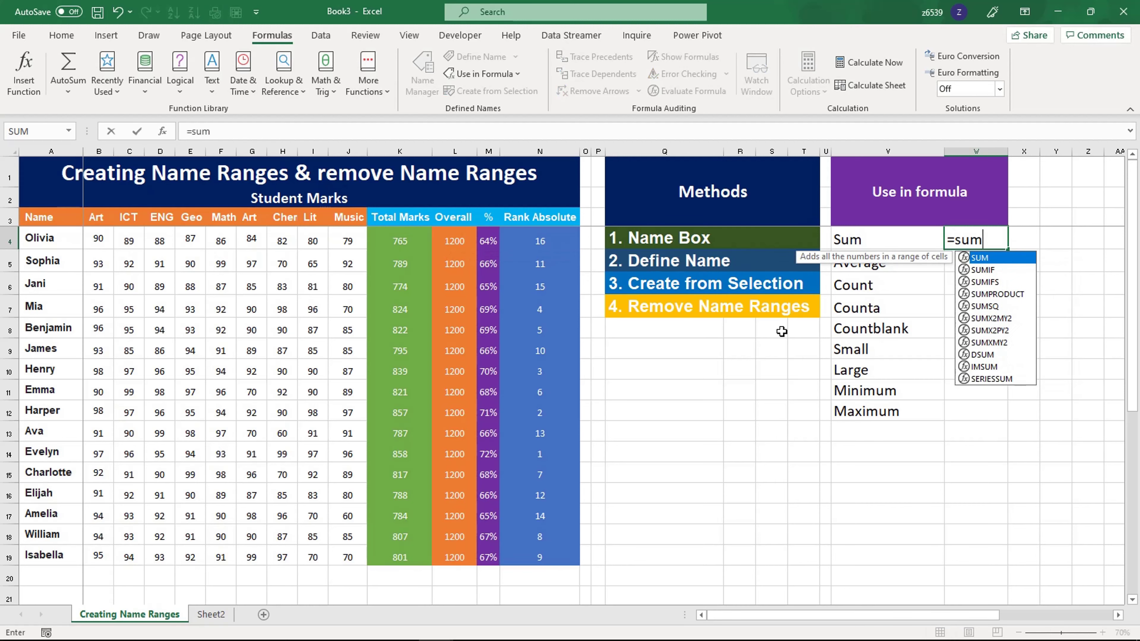
key("Tab")
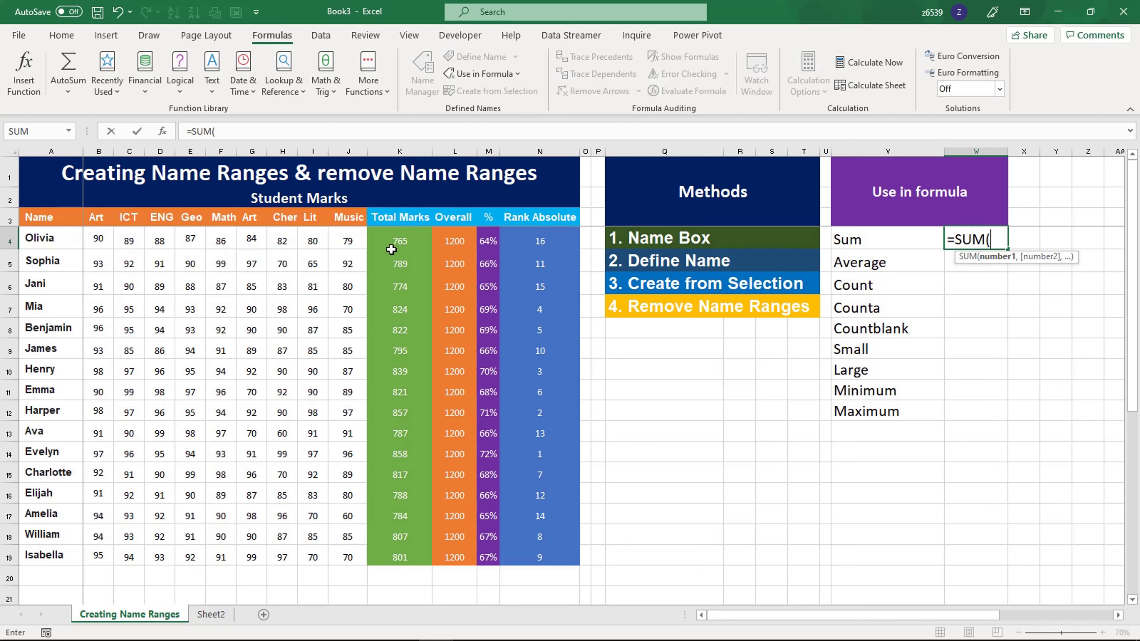
type("tot")
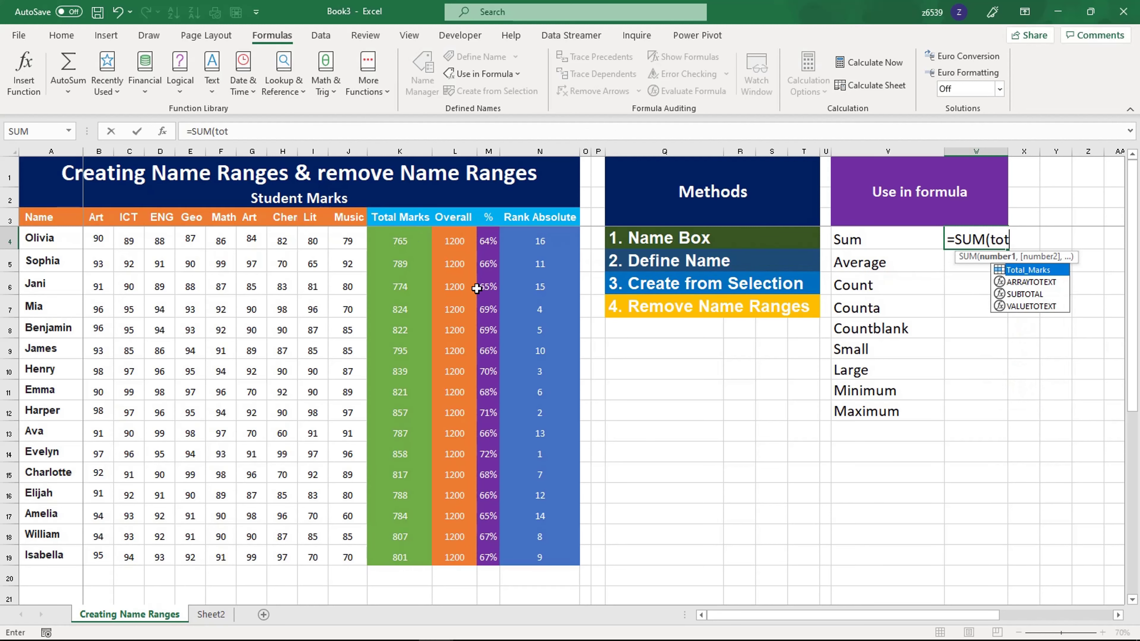
double_click(1018, 269)
key("Return")
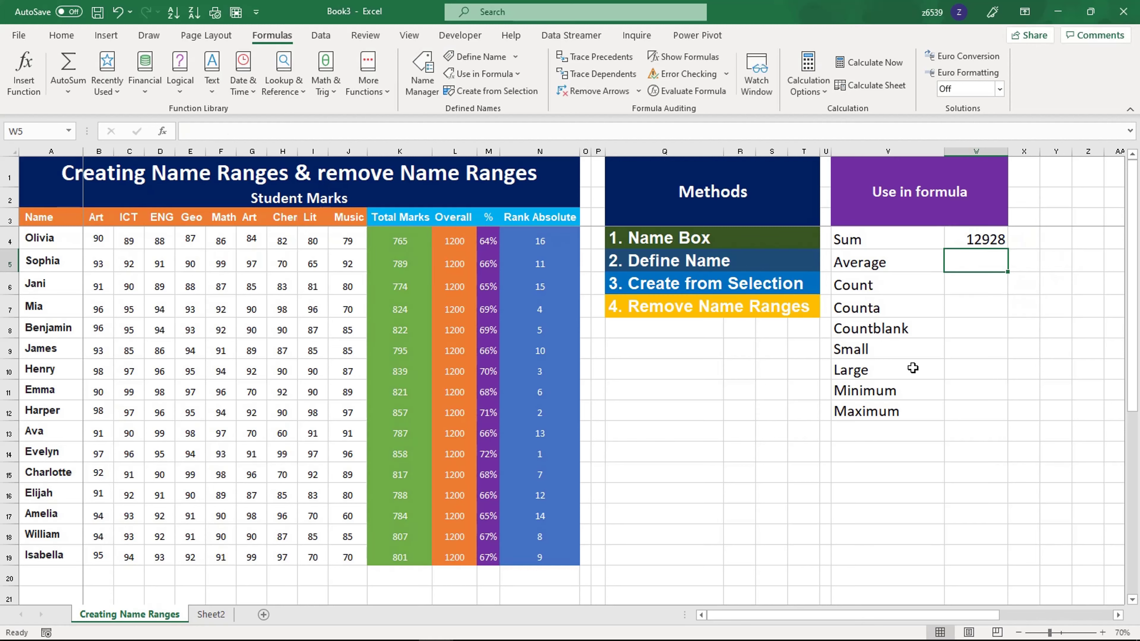
key("Up")
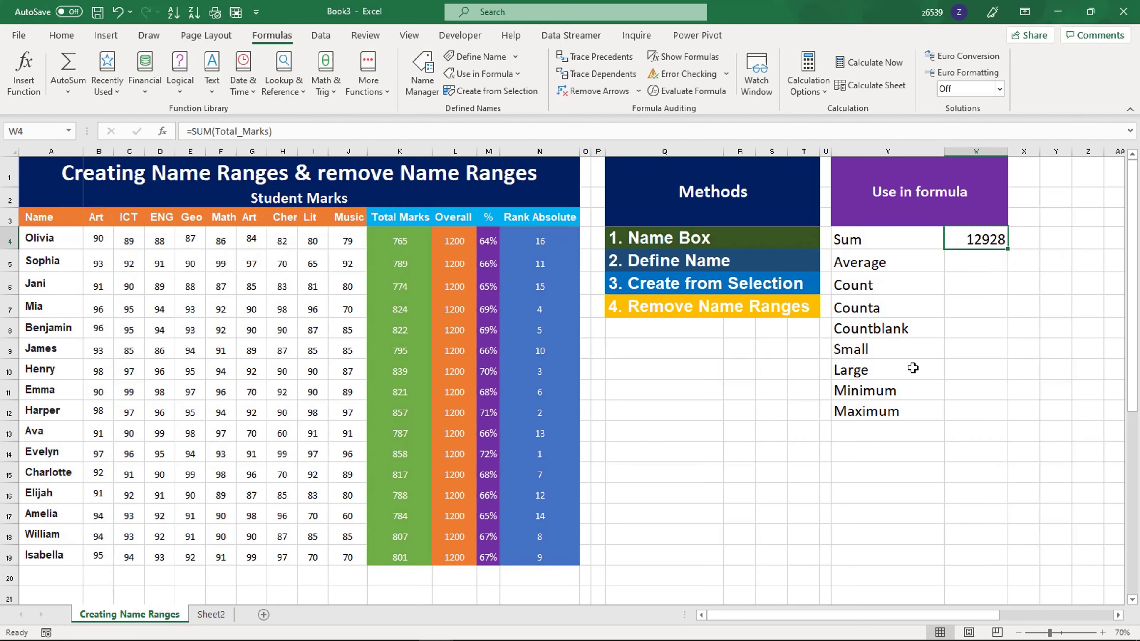
Step: Enter an AVERAGE formula of the named range Music in cell W5
left_click(976, 263)
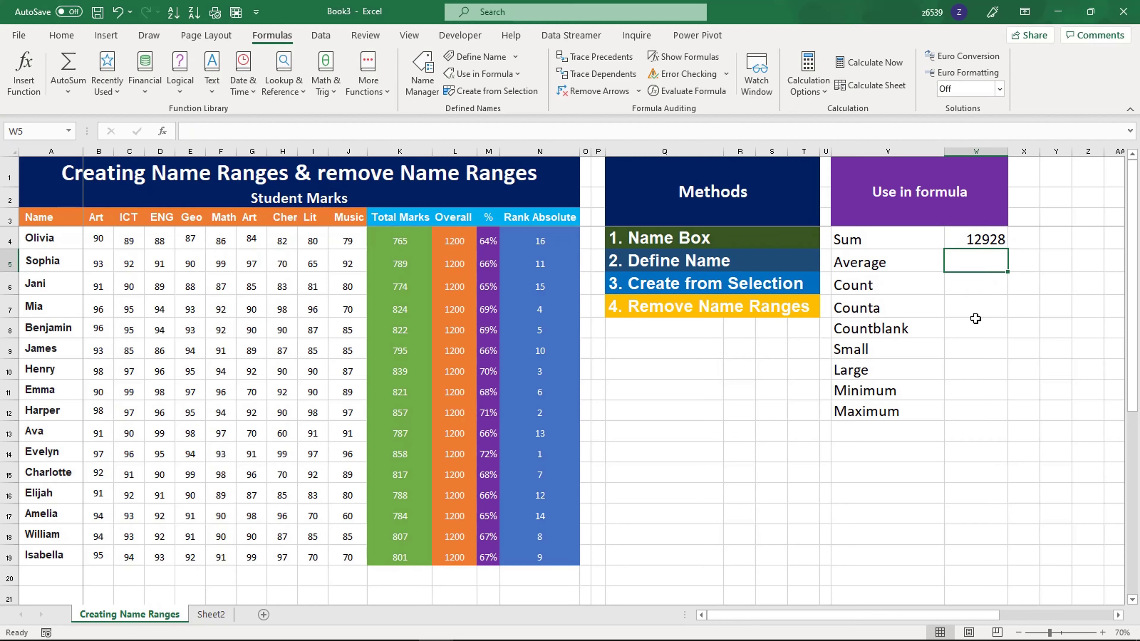
type("=ave")
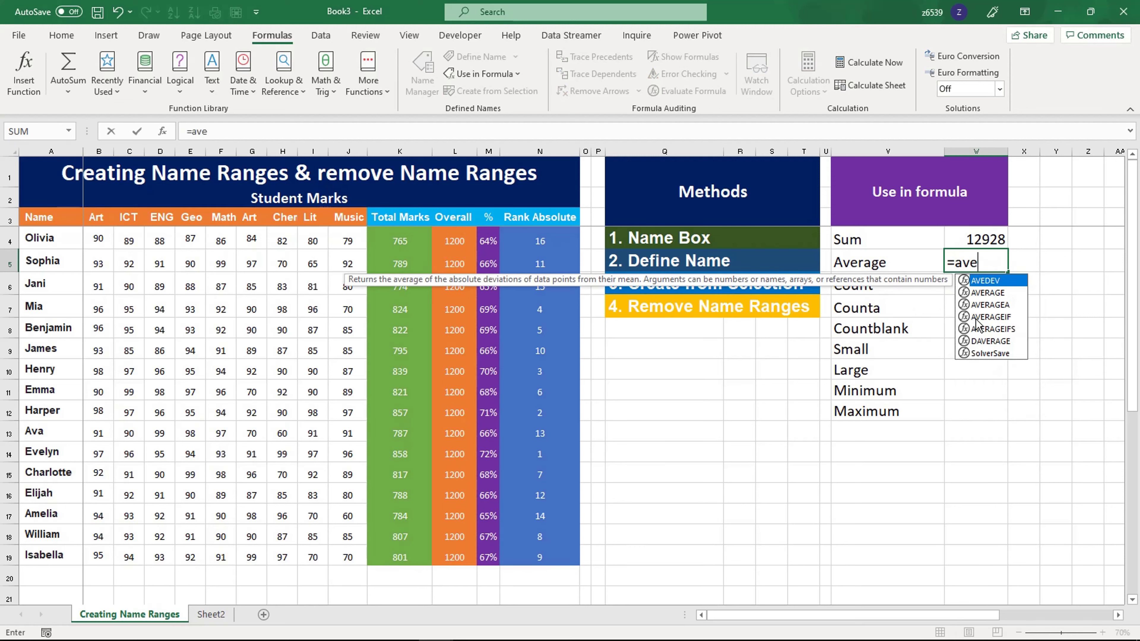
key("Down")
key("Tab")
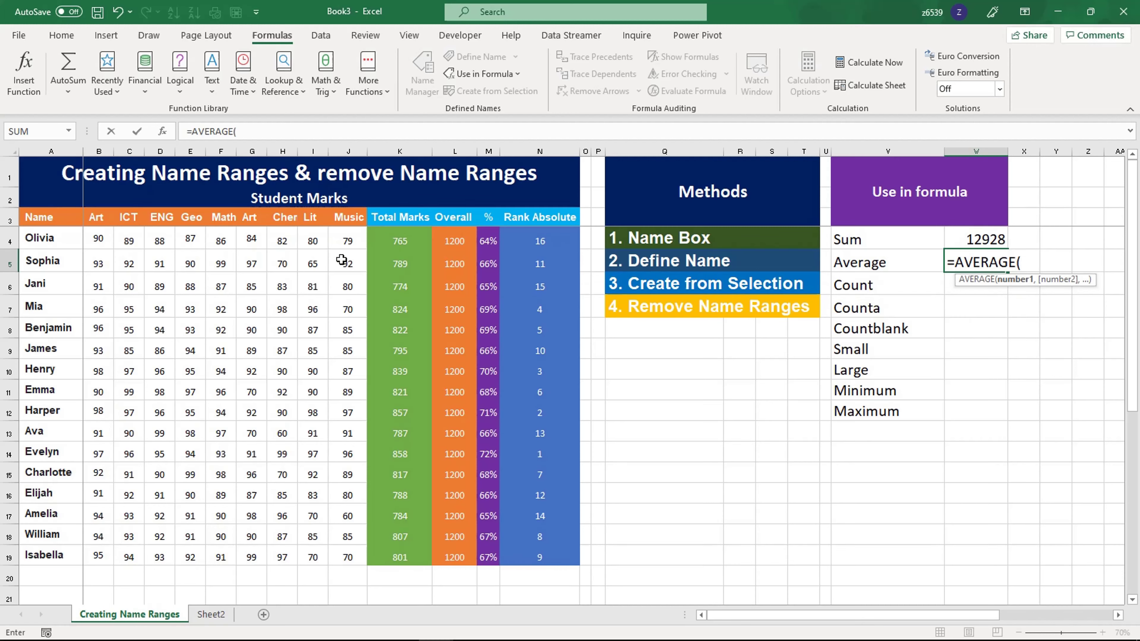
type("mus")
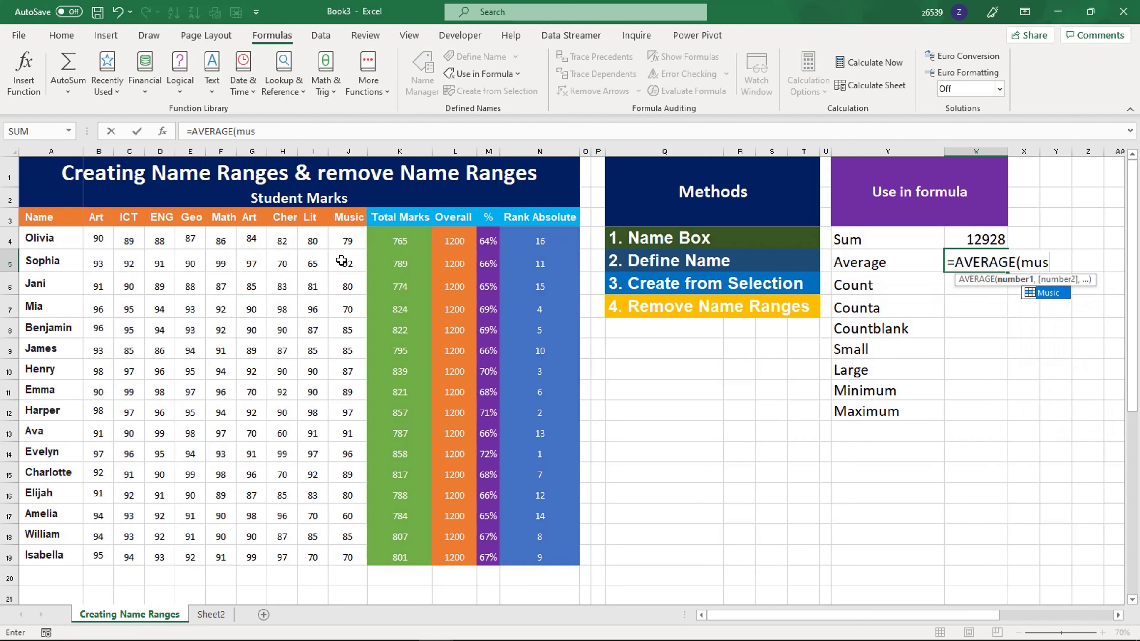
double_click(1043, 299)
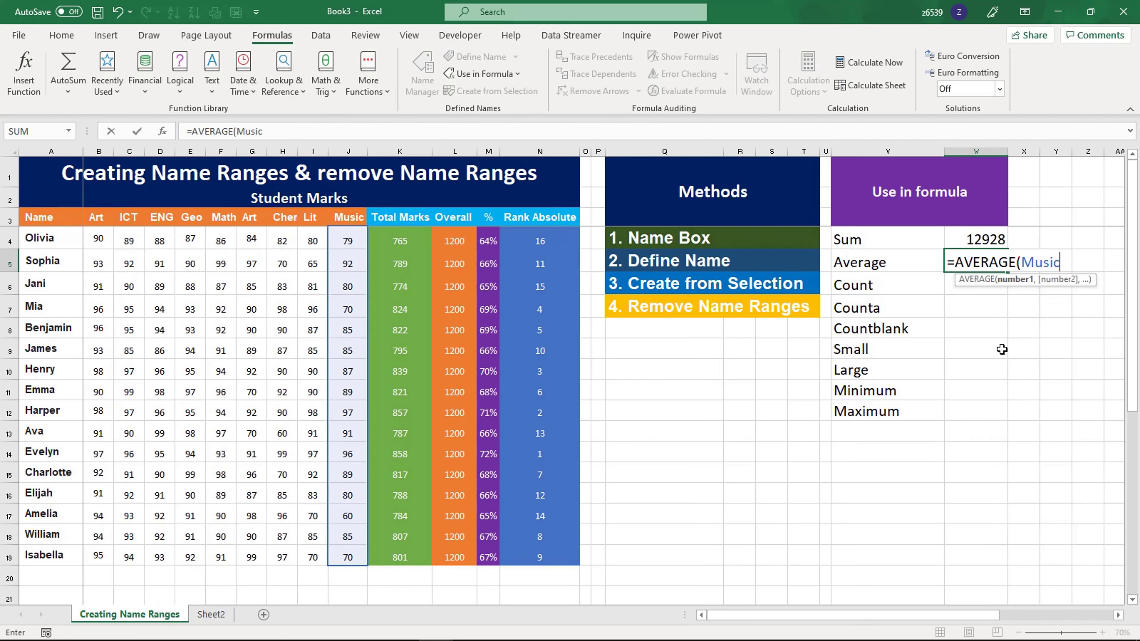
type(")")
key("Return")
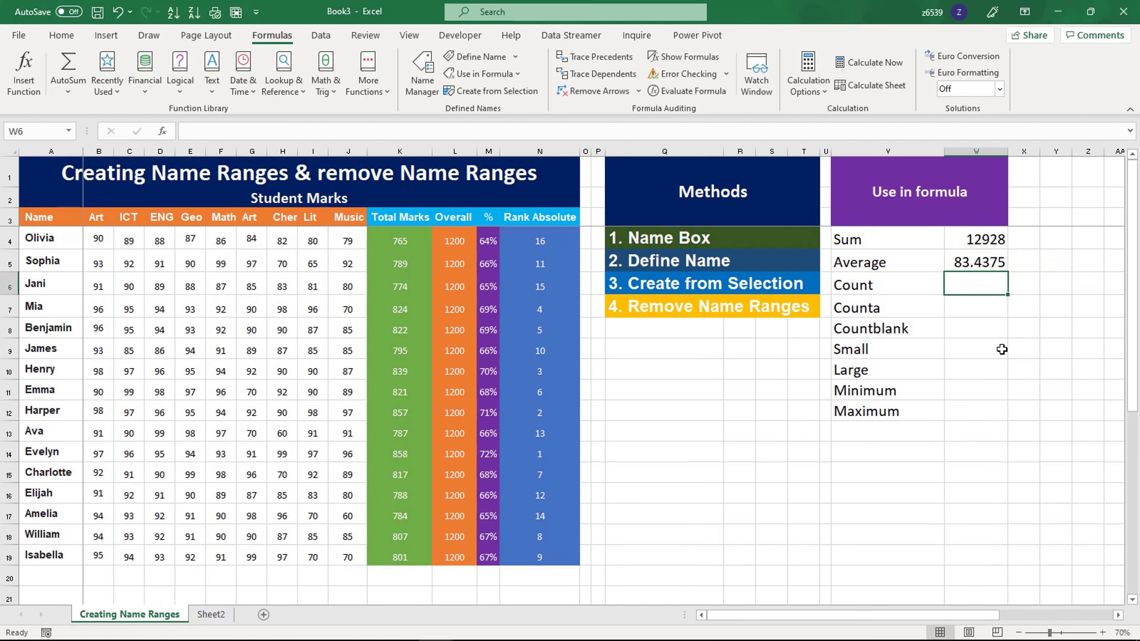
key("Up")
key("Down")
key("Down")
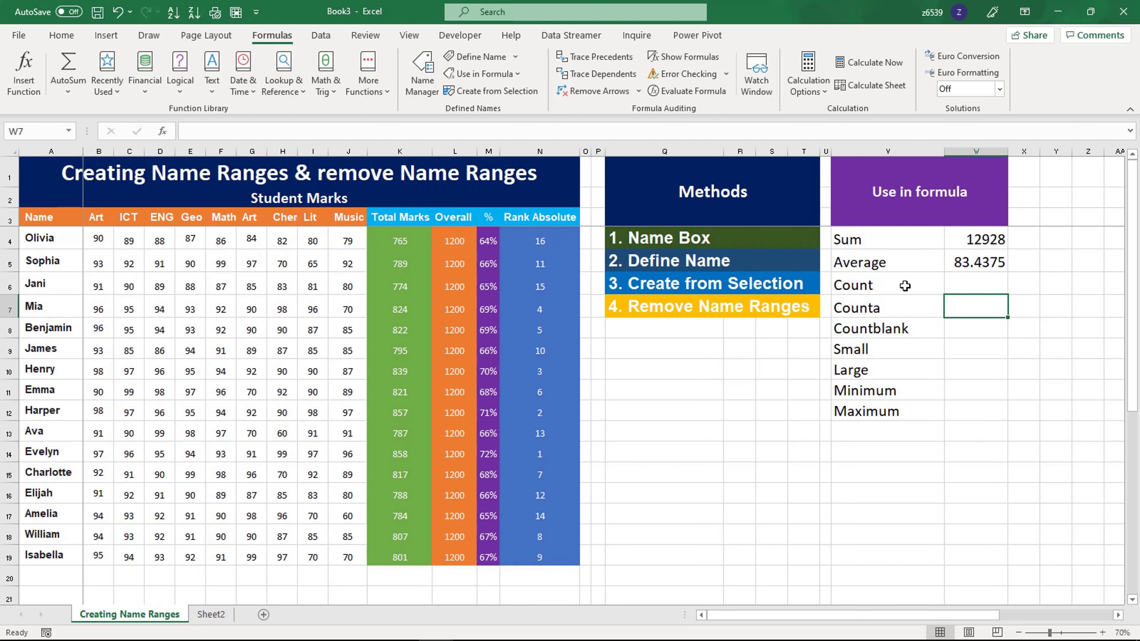
Step: On Sheet2, clear the column B cells beside the function names from Sum to Maximum
left_click(210, 615)
left_click_drag(202, 251, 188, 510)
key("Delete")
left_click(491, 464)
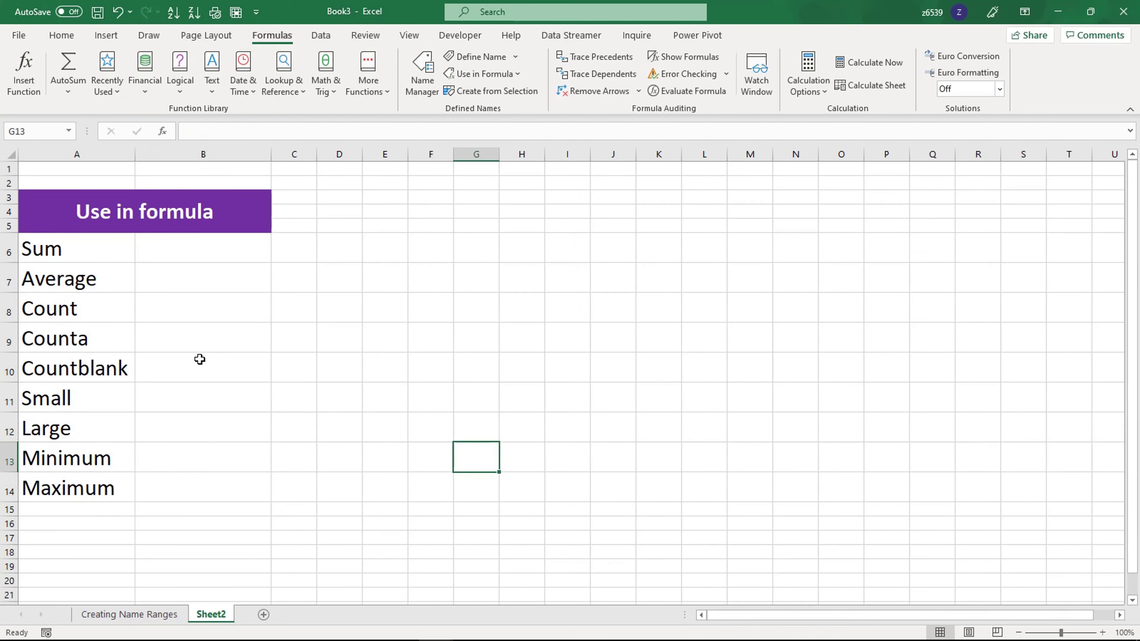
Step: Enter a SUM formula of the named range Total_Marks in cell B6 of Sheet2
left_click(184, 252)
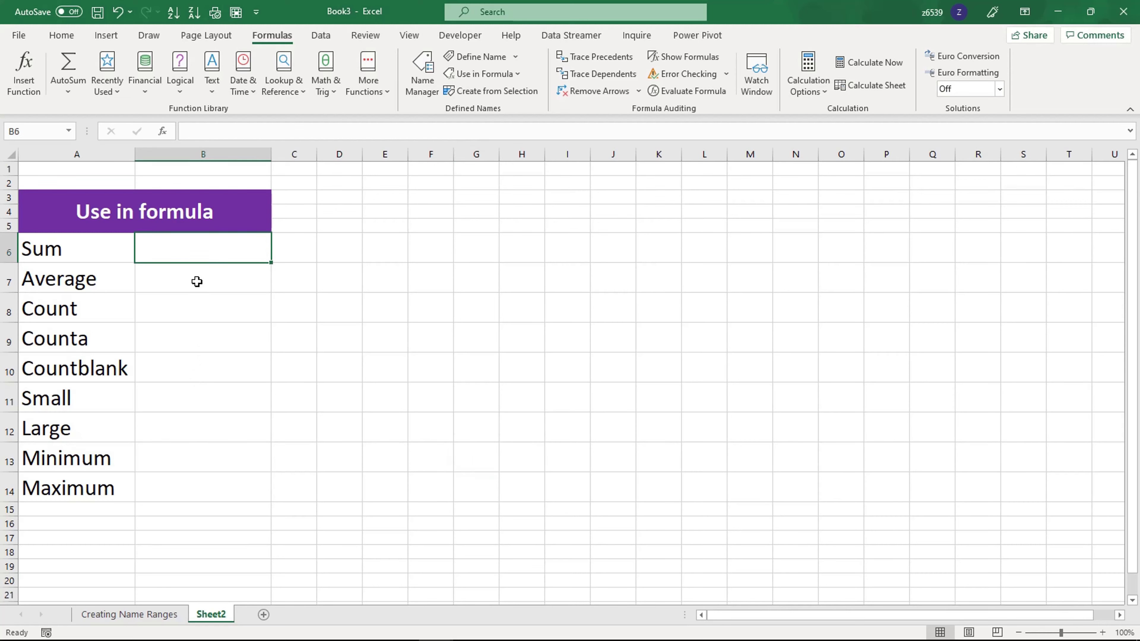
type("=sum")
key("Tab")
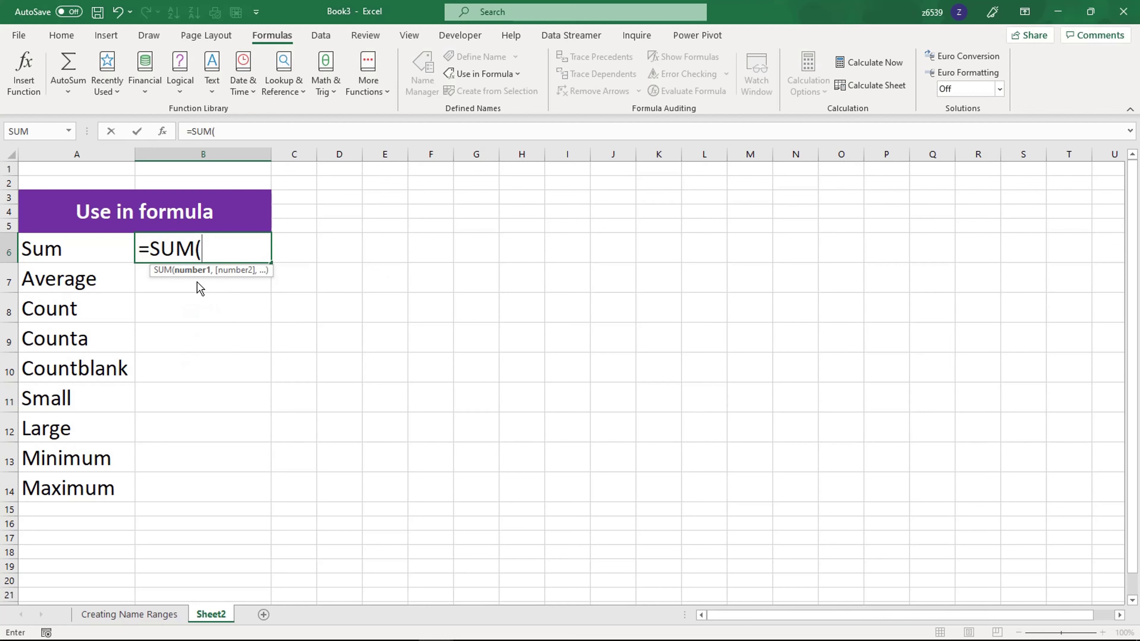
type("to")
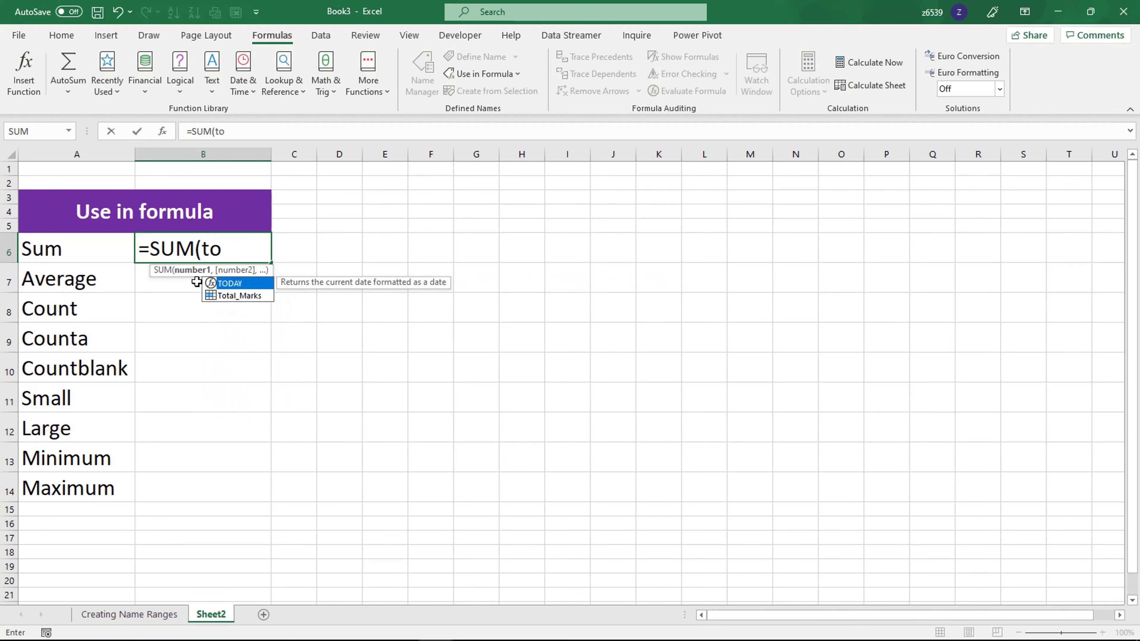
double_click(242, 297)
key("Return")
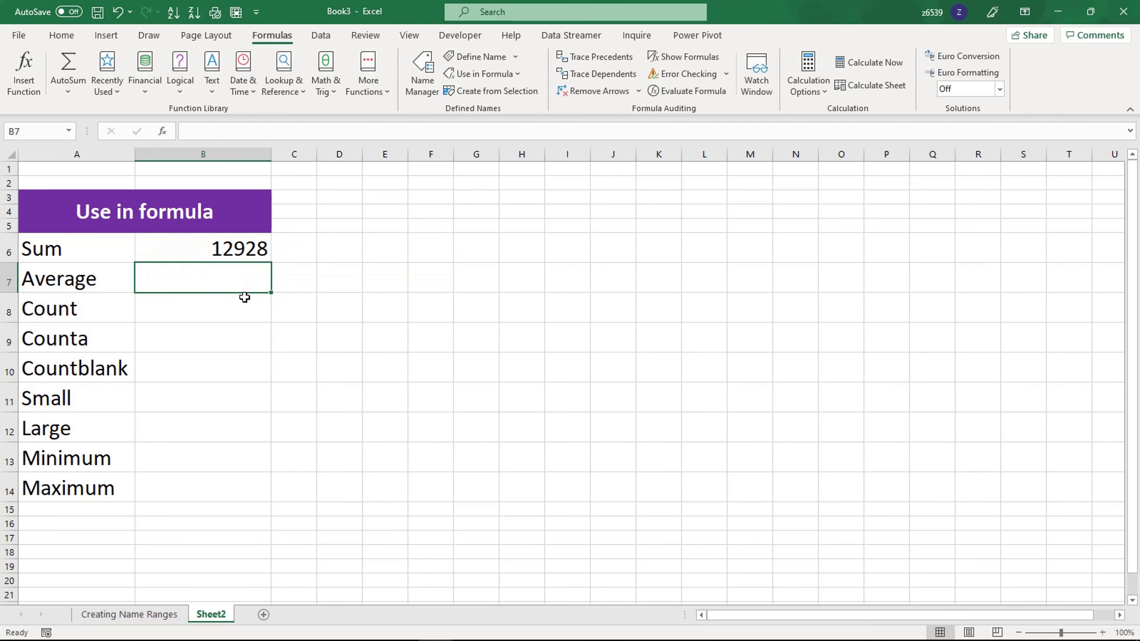
Step: Enter an AVERAGE formula of the named range Art in cell B7 and reselect the cell to review it
type("=ave")
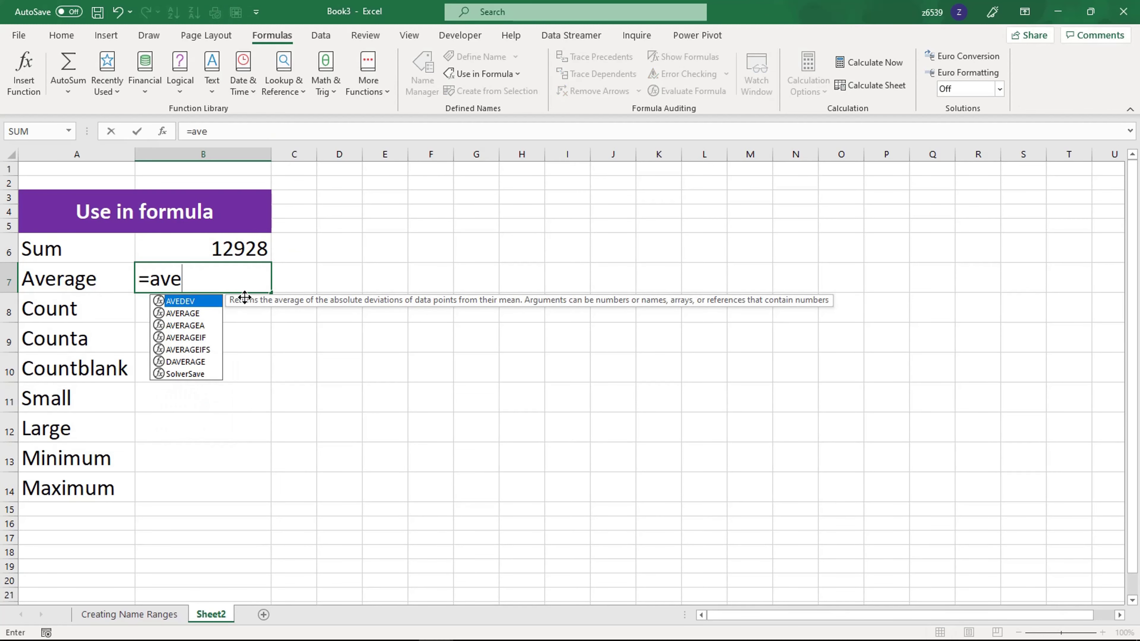
key("Down")
key("Tab")
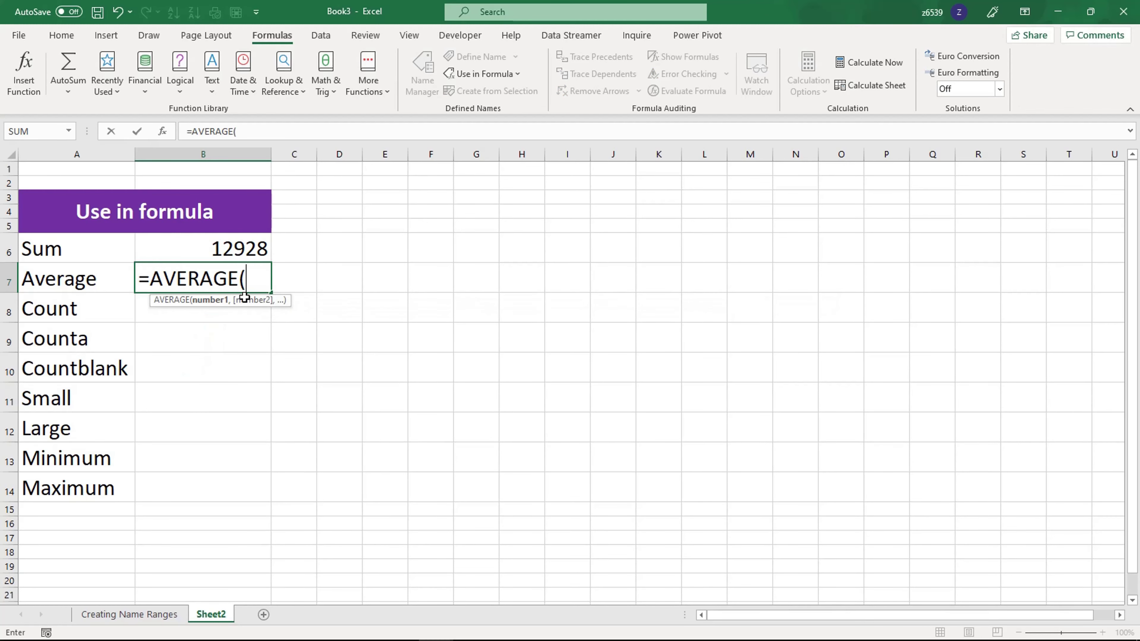
type("art")
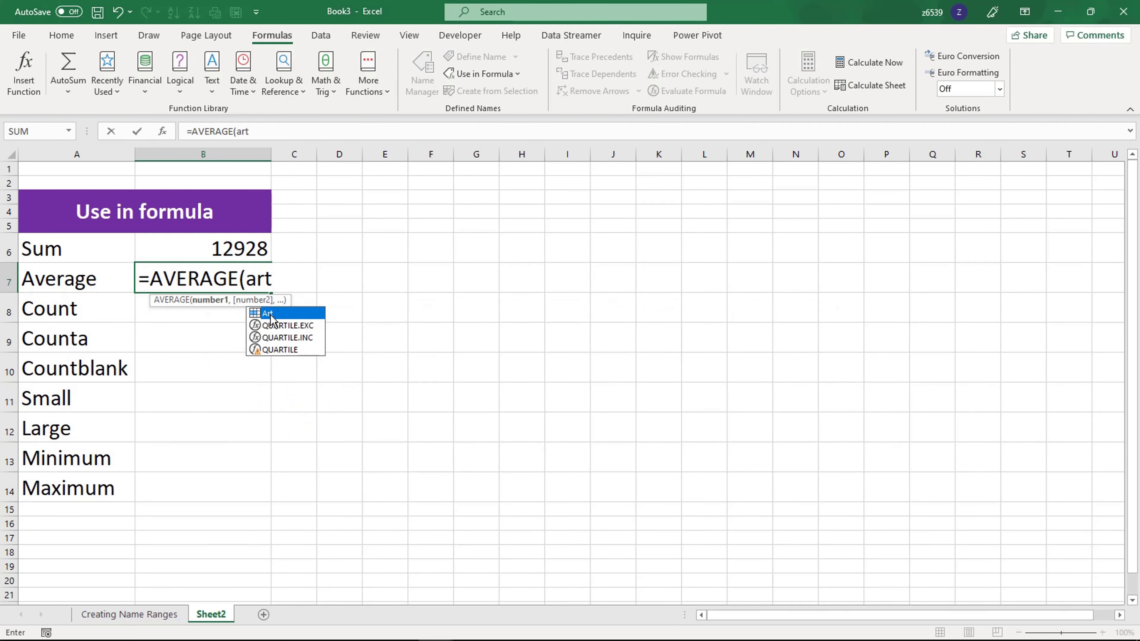
double_click(270, 315)
key("Return")
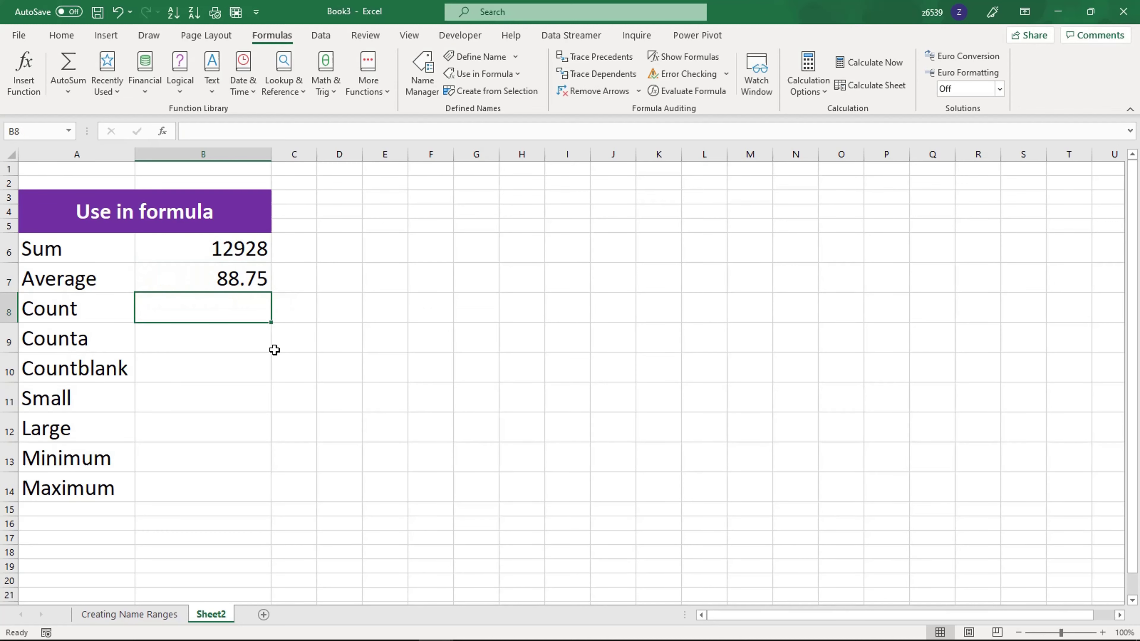
left_click(255, 282)
Step: Enter a COUNTA formula of the named range student in cell B9 and reselect the cell to review it
left_click(231, 313)
left_click(222, 337)
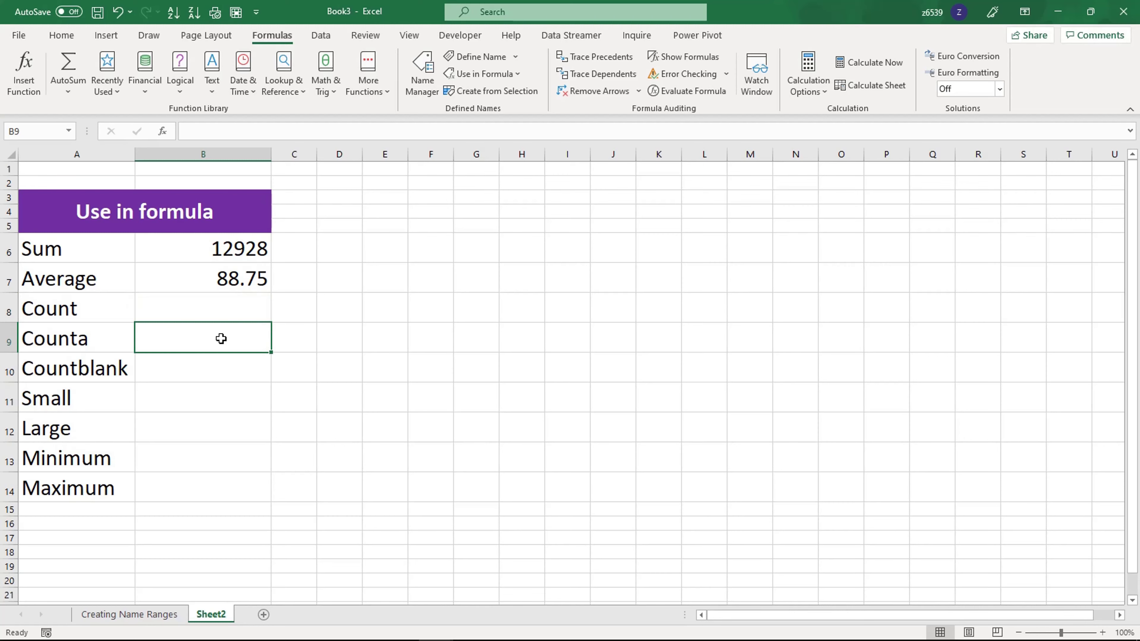
type("=count")
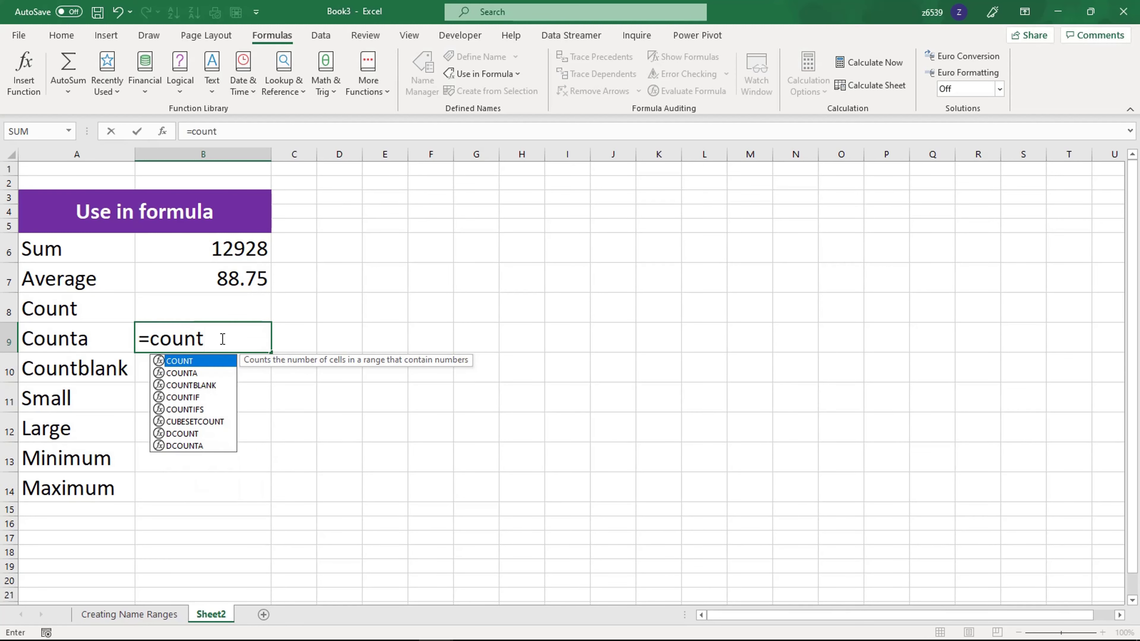
type("a")
key("Tab")
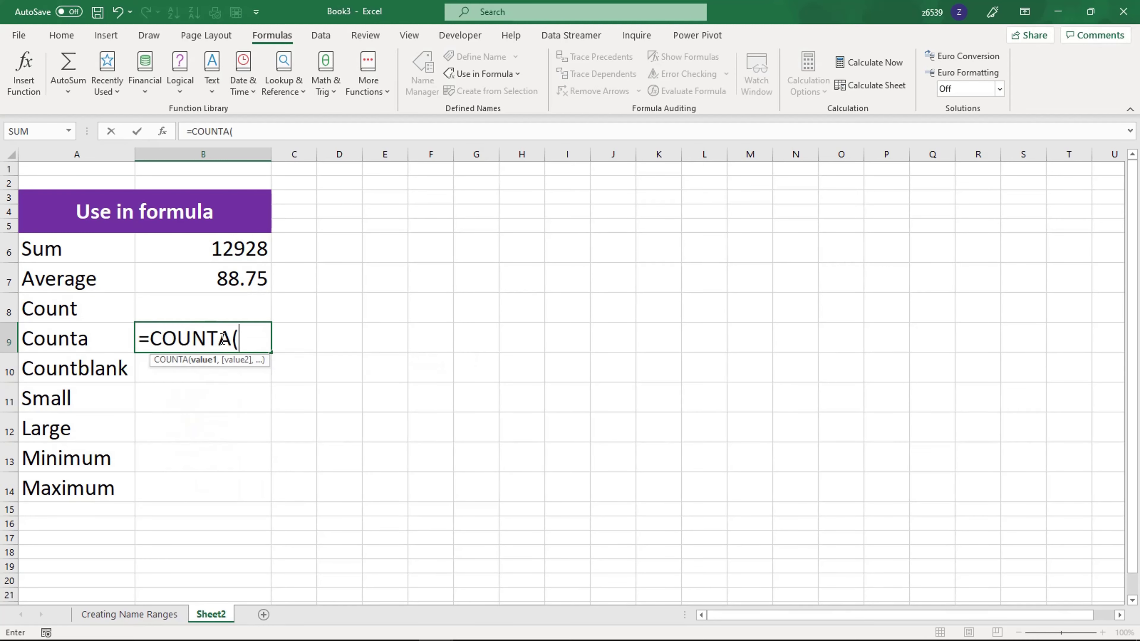
type("stu")
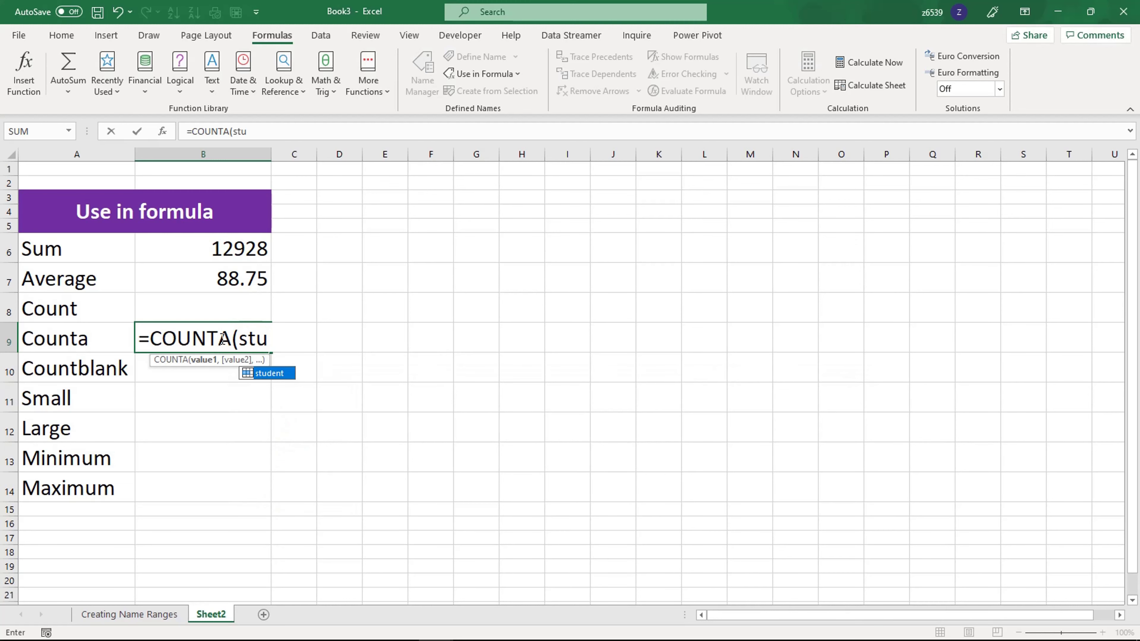
double_click(268, 373)
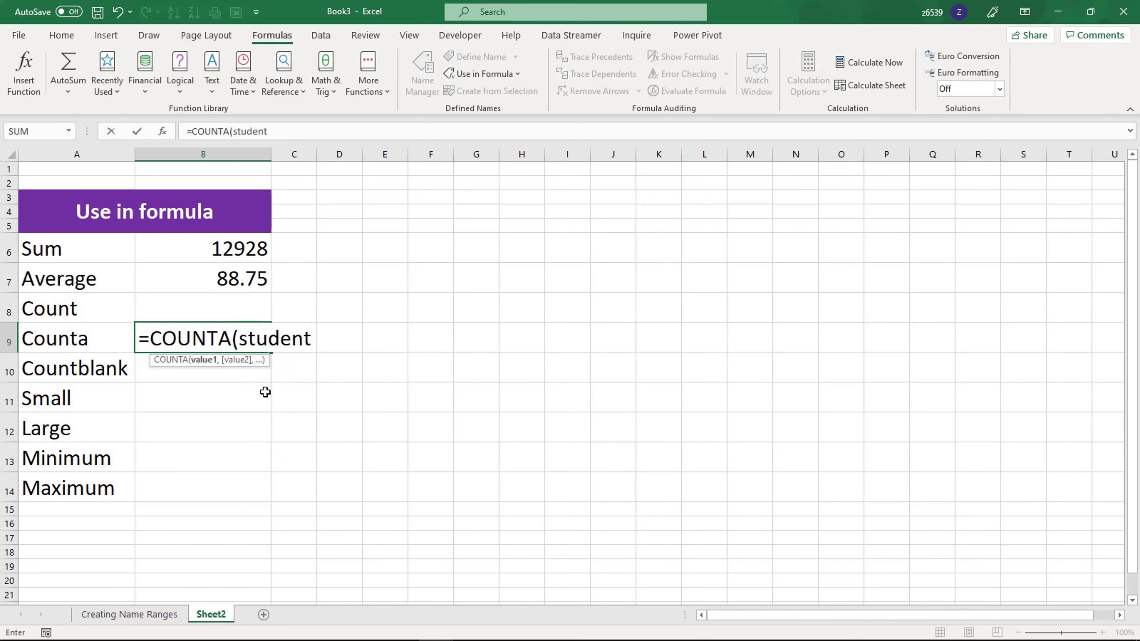
key("Return")
key("Up")
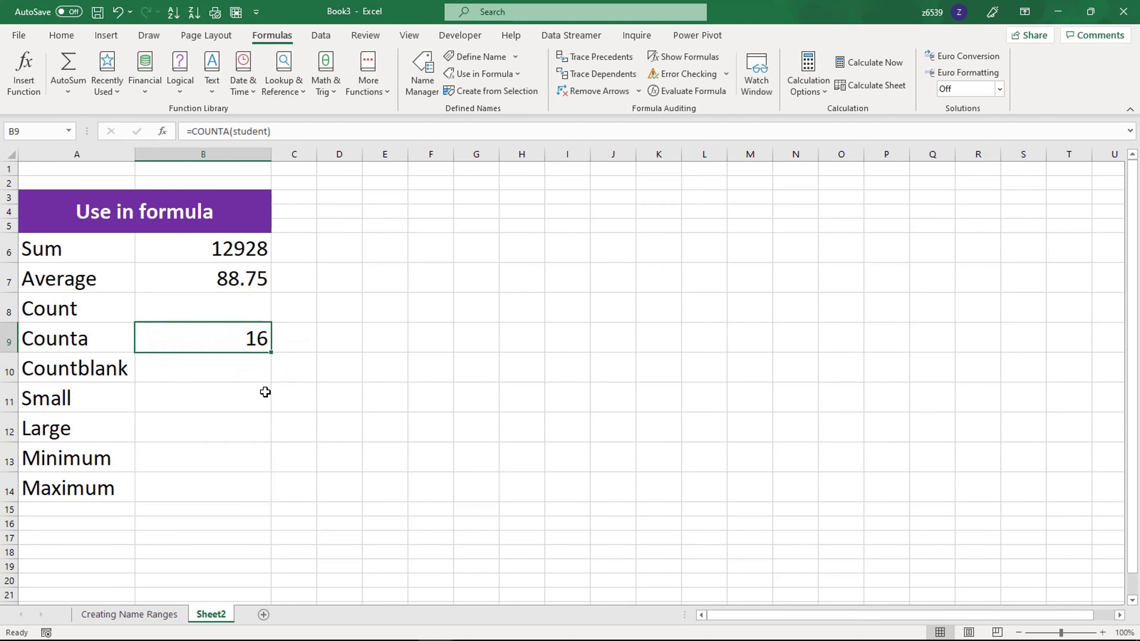
Step: Return to the Creating Name Ranges sheet and delete the named range Geo in the Name Manager
left_click(129, 615)
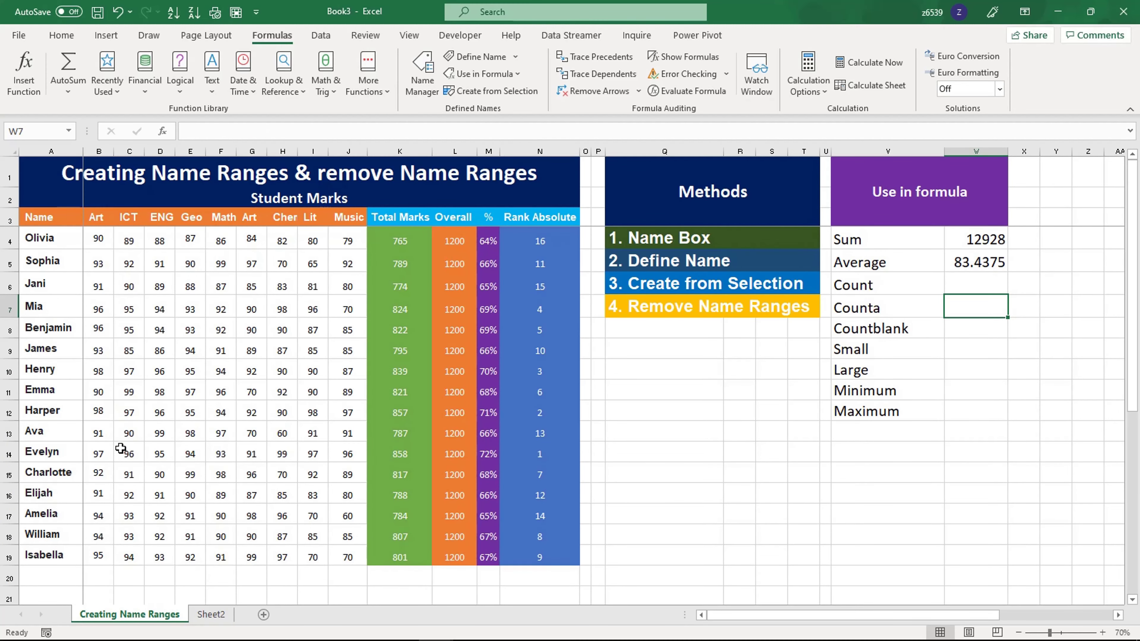
left_click(670, 390)
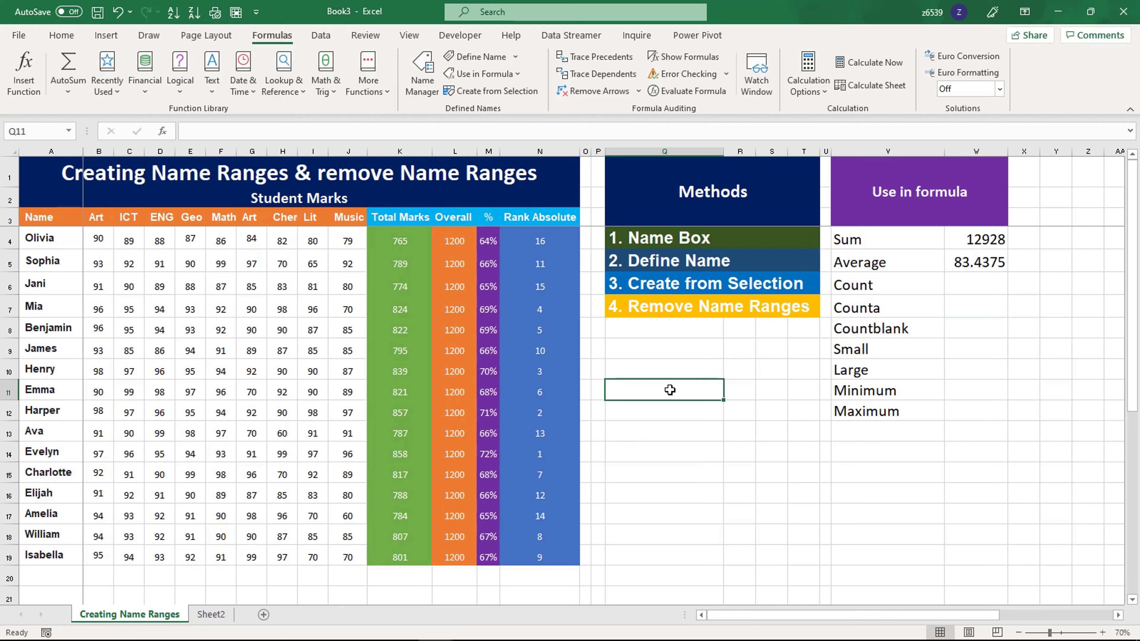
left_click(682, 304)
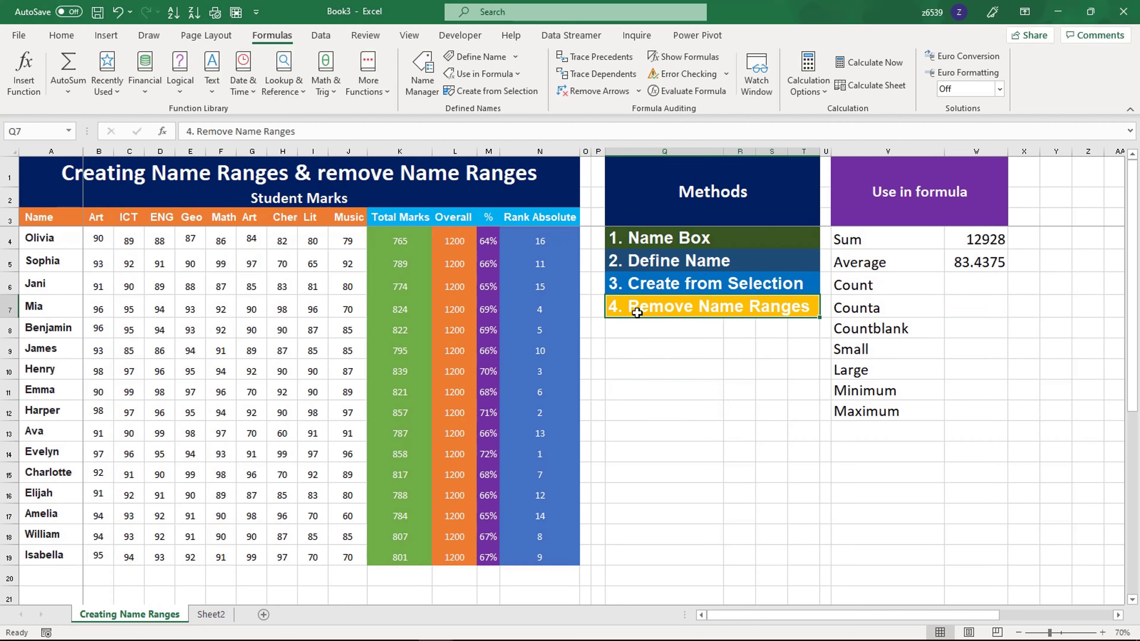
left_click(740, 366)
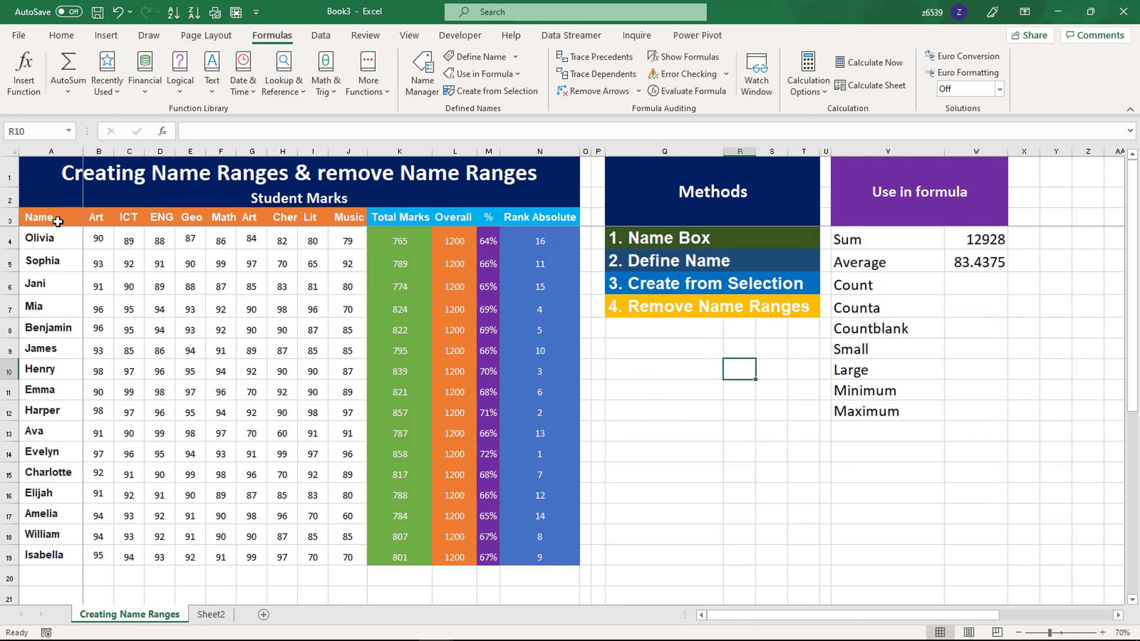
left_click(425, 71)
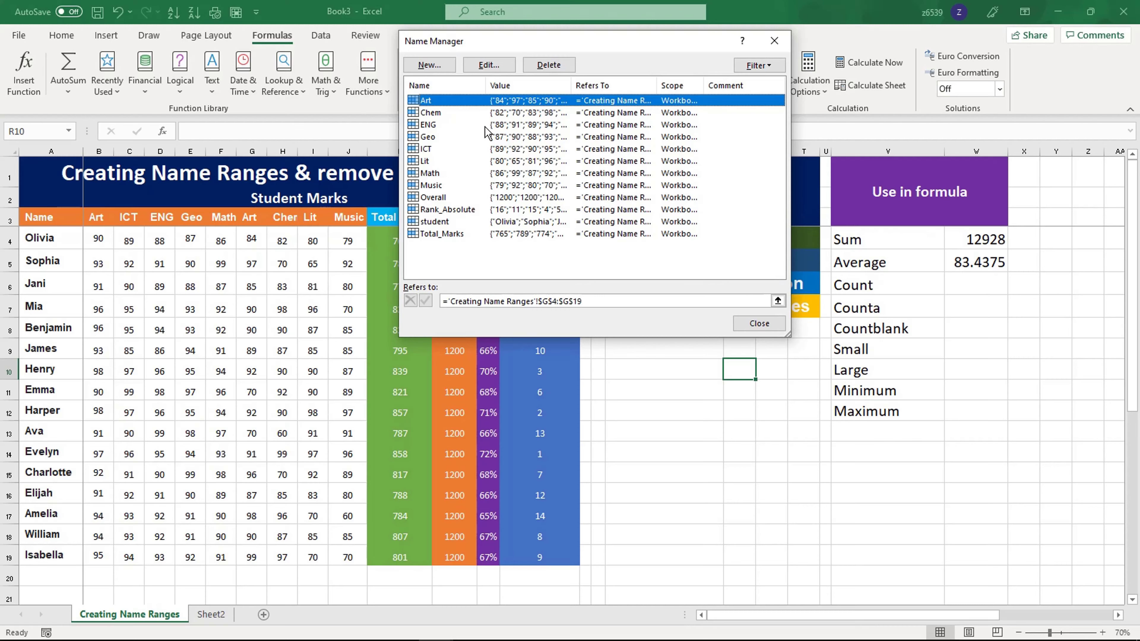
left_click(500, 135)
left_click(565, 65)
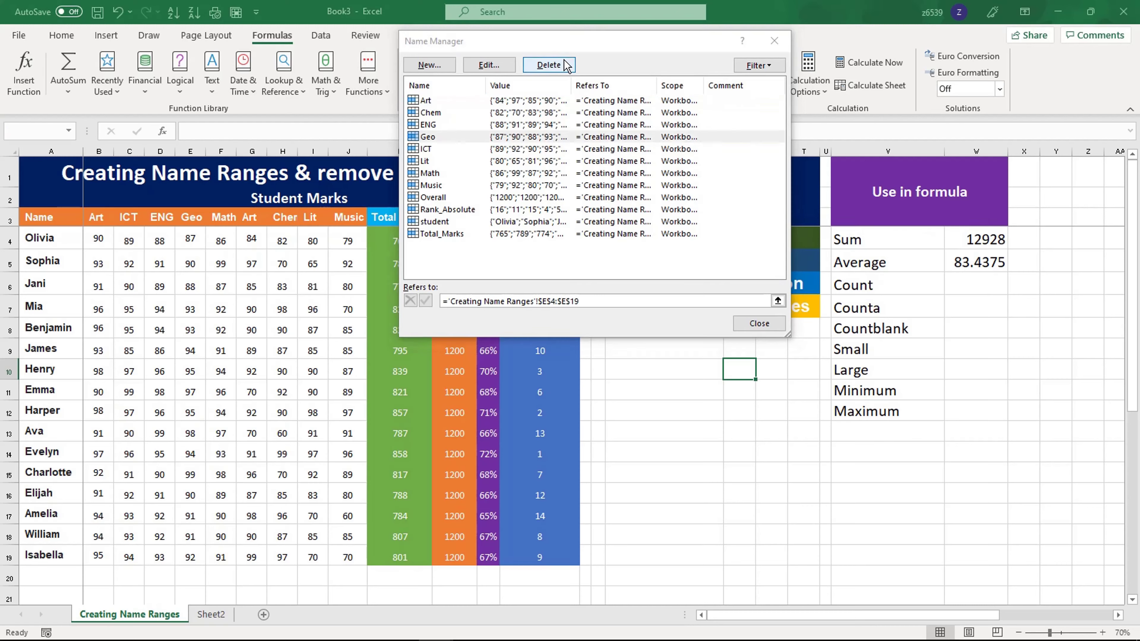
left_click(544, 367)
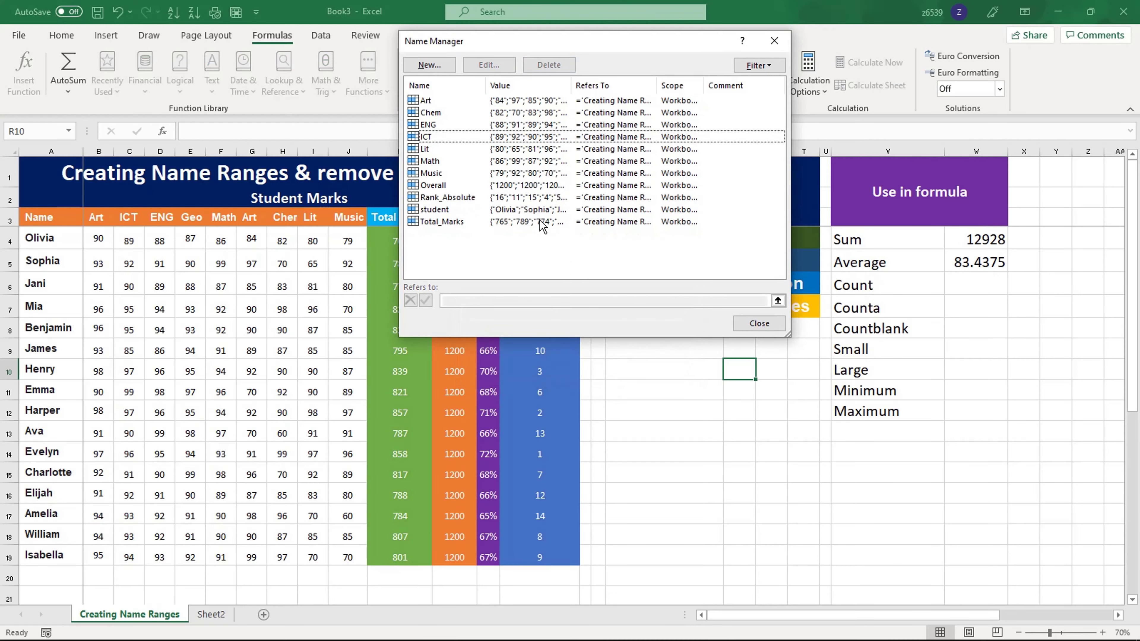
Step: Delete all remaining named ranges, from Art to Total_Marks, and close the Name Manager
left_click(514, 137)
left_click(504, 100)
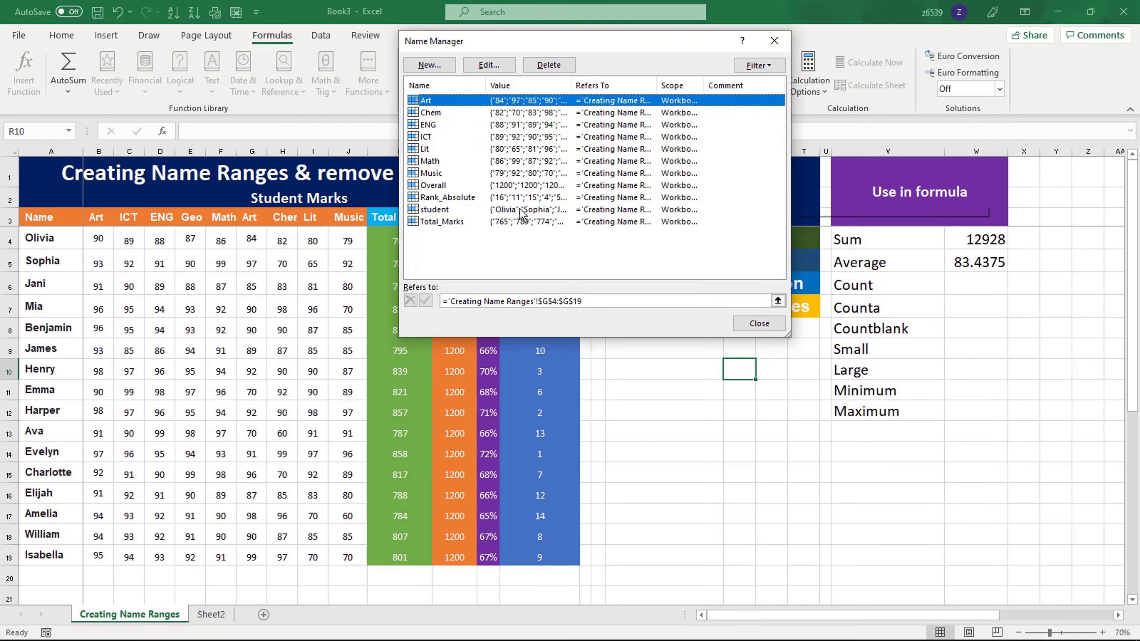
left_click(520, 219, "shift")
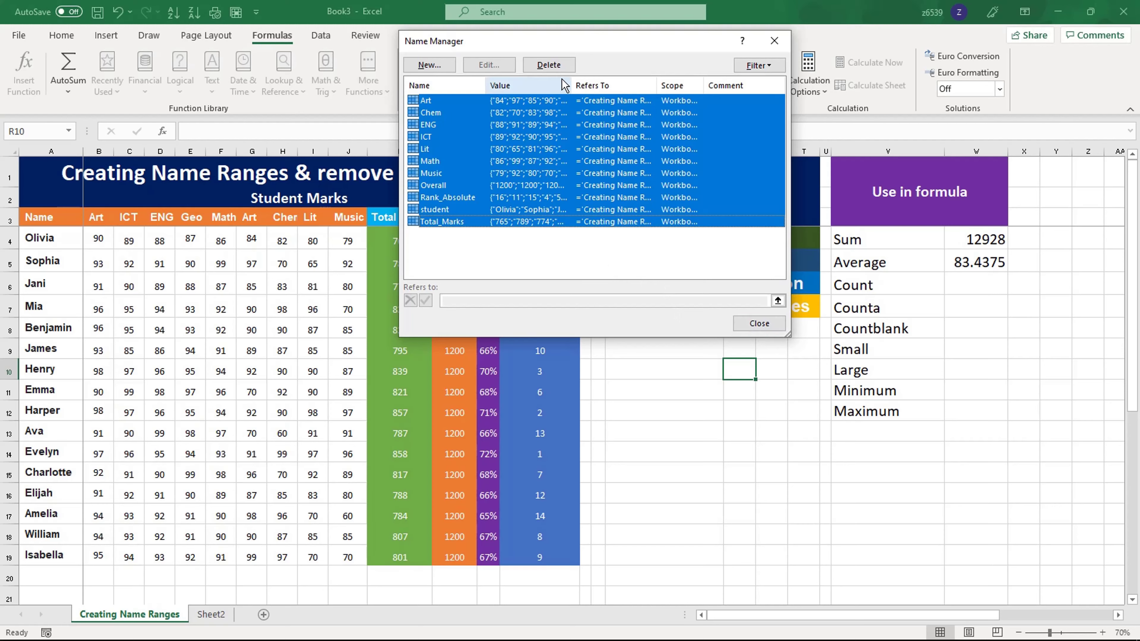
left_click(557, 67)
left_click(550, 366)
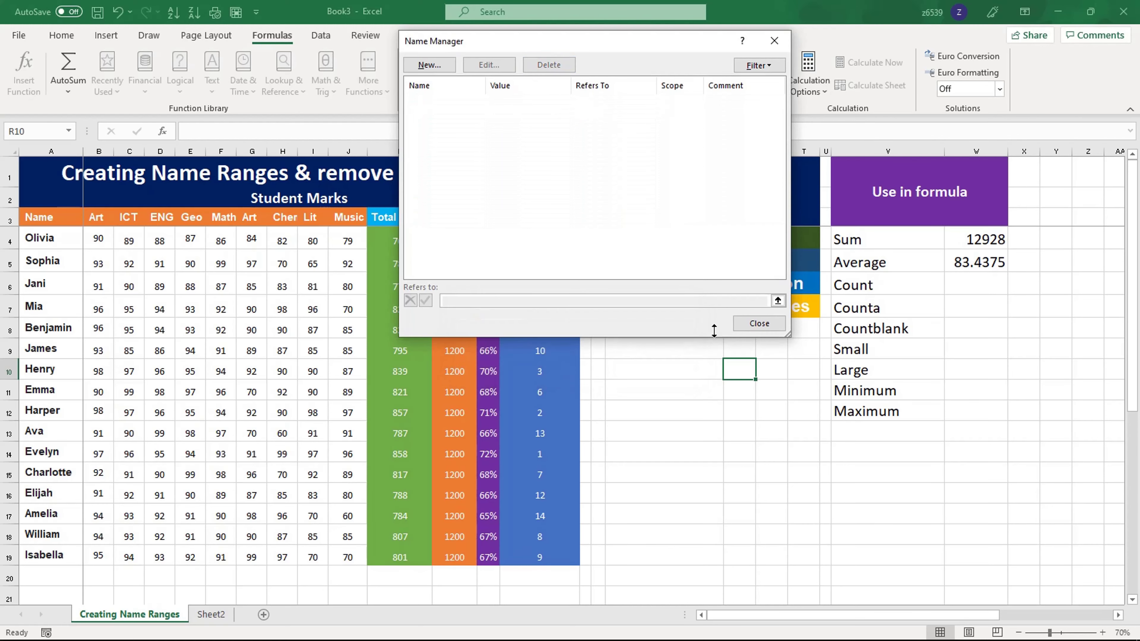
left_click(756, 324)
Step: Examine the Sum and Average results in column W and the formula in cell W4 after the name removal
left_click(684, 363)
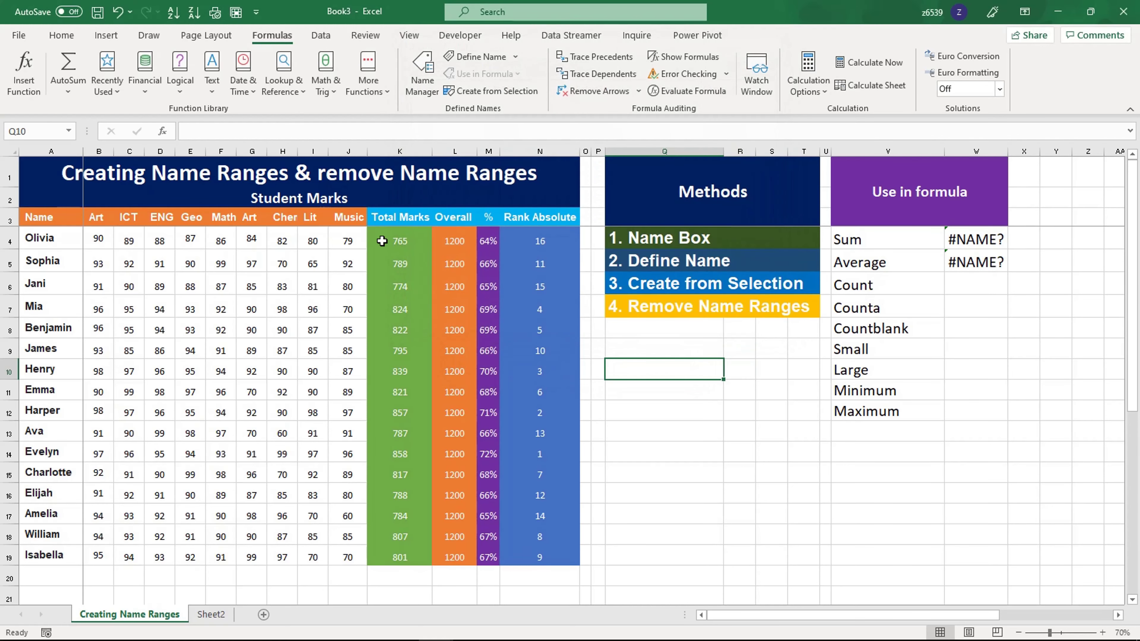
left_click_drag(983, 237, 975, 407)
left_click(978, 371)
left_click(982, 243)
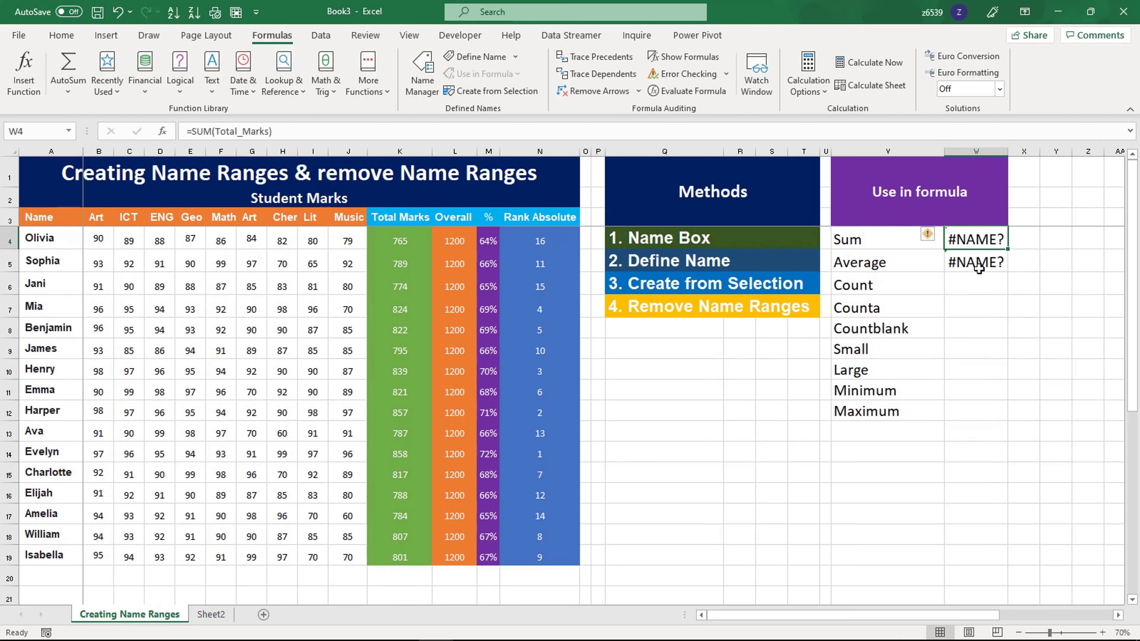
left_click(349, 290)
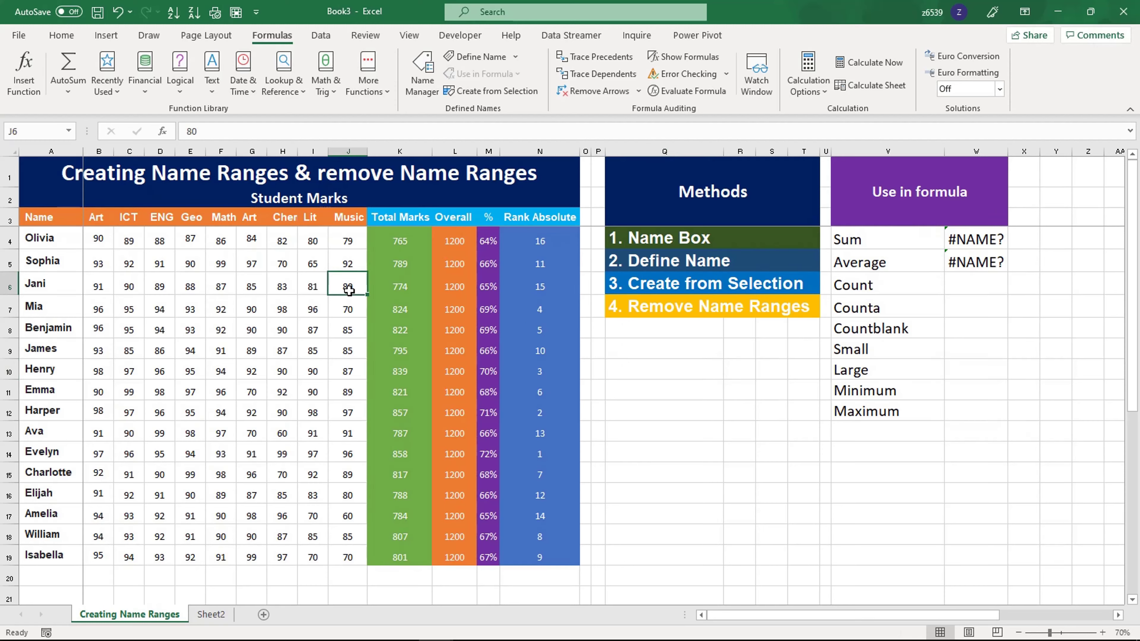